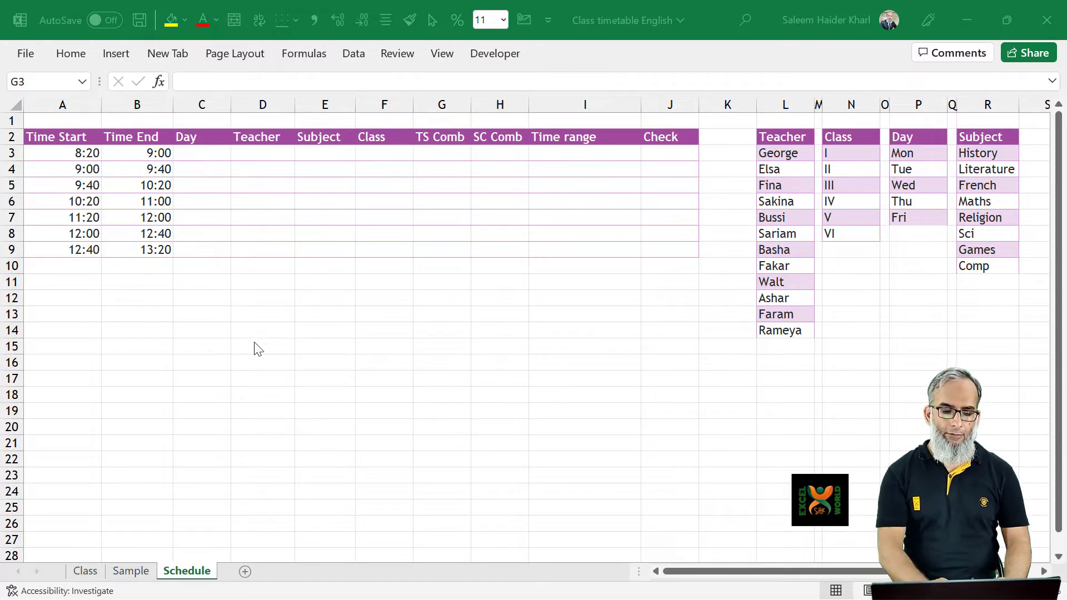
Look over the Sample sheet, then select cell E2 beside the Select Class label on the Class sheet
click(227, 337)
key(ctrl+Page_Up)
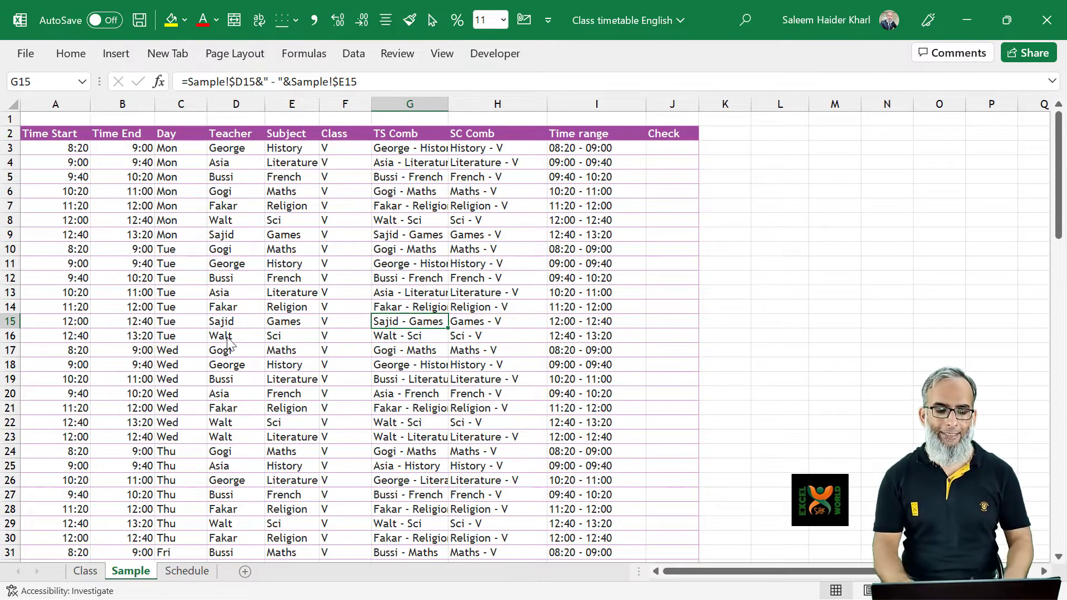
key(ctrl+Page_Up)
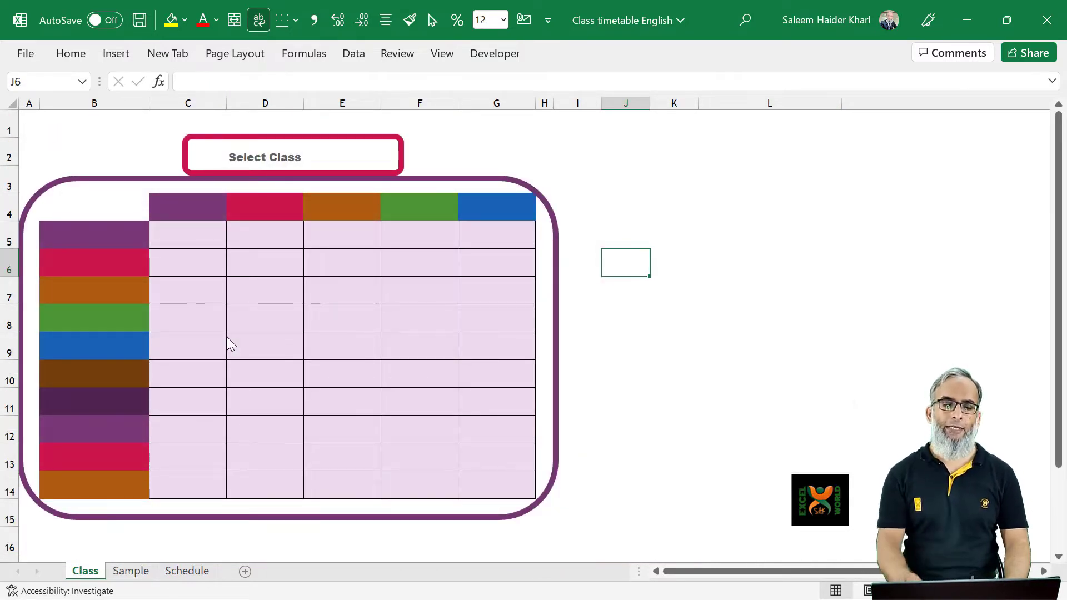
key(Left)
key(Left)
key(Left)
key(Left)
key(Up)
key(Up)
key(Up)
key(Up)
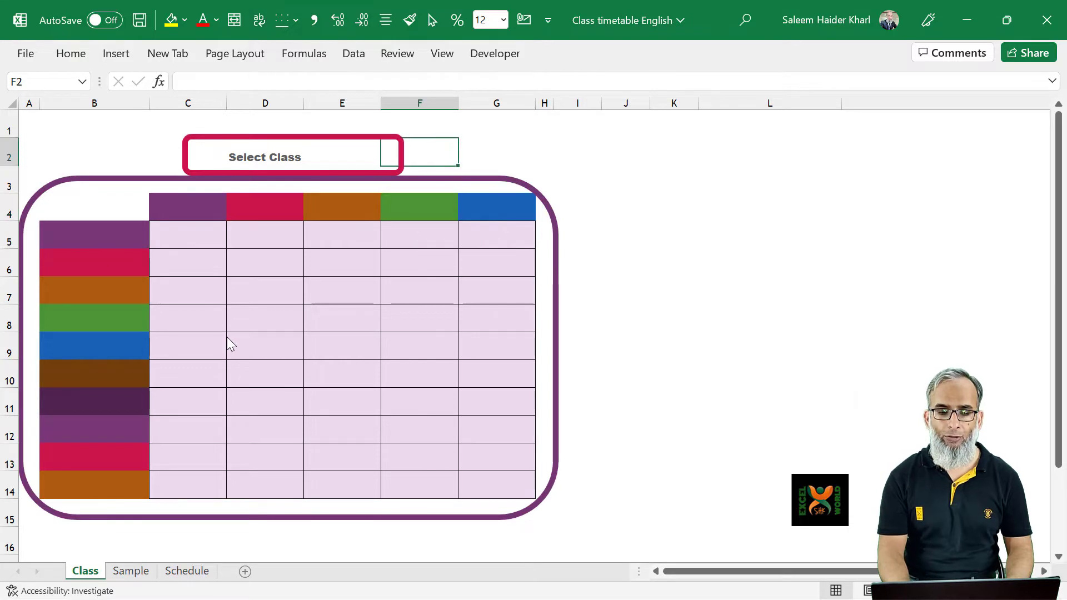
key(Left)
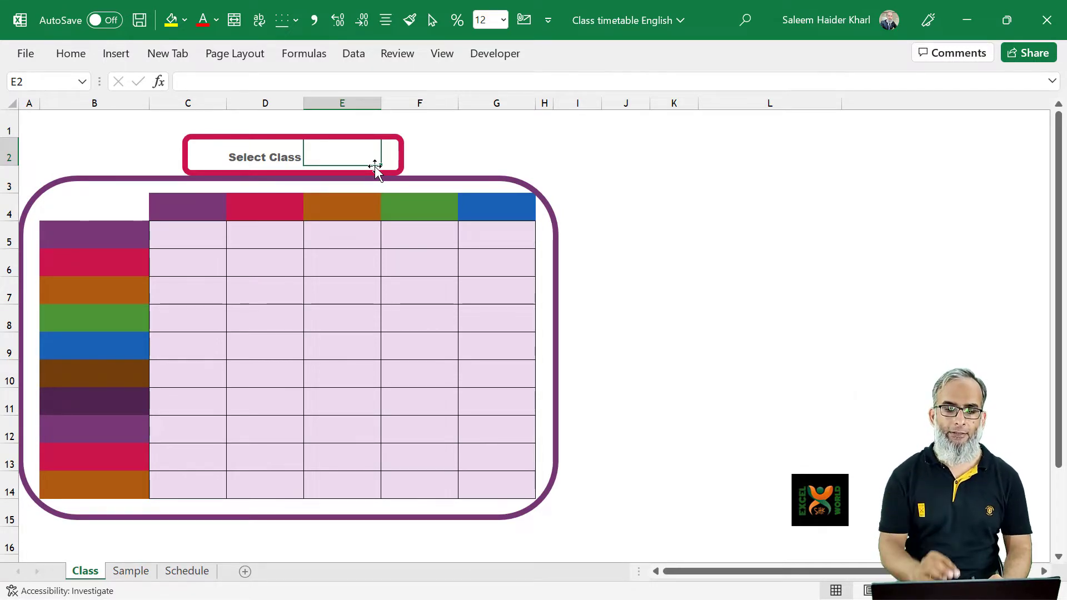
Check the Class list in column N of the Schedule sheet and return to the Class sheet
key(ctrl+Page_Down)
key(ctrl+Page_Down)
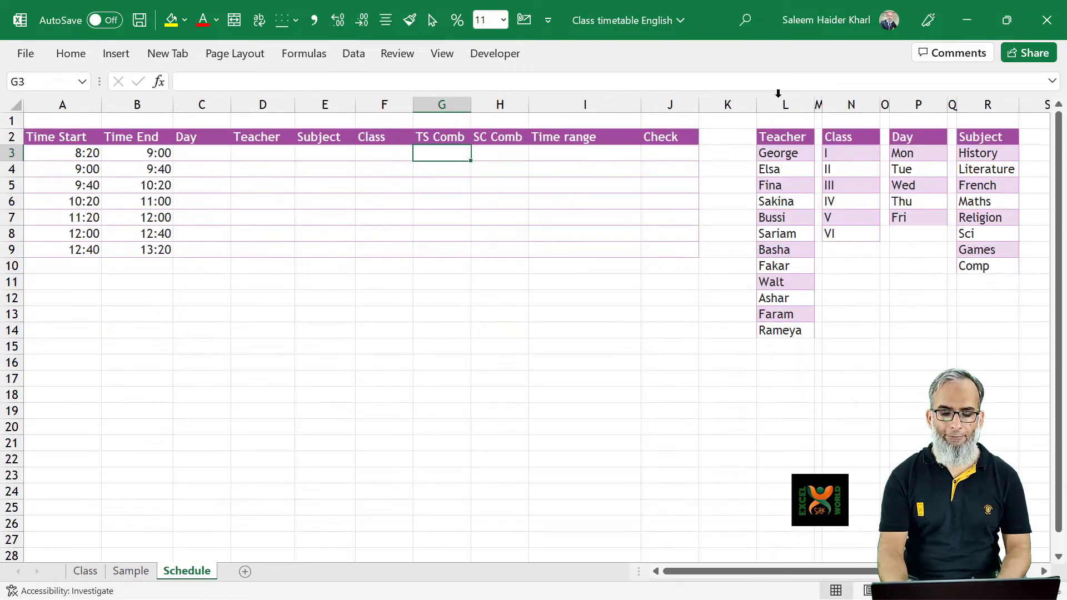
click(845, 158)
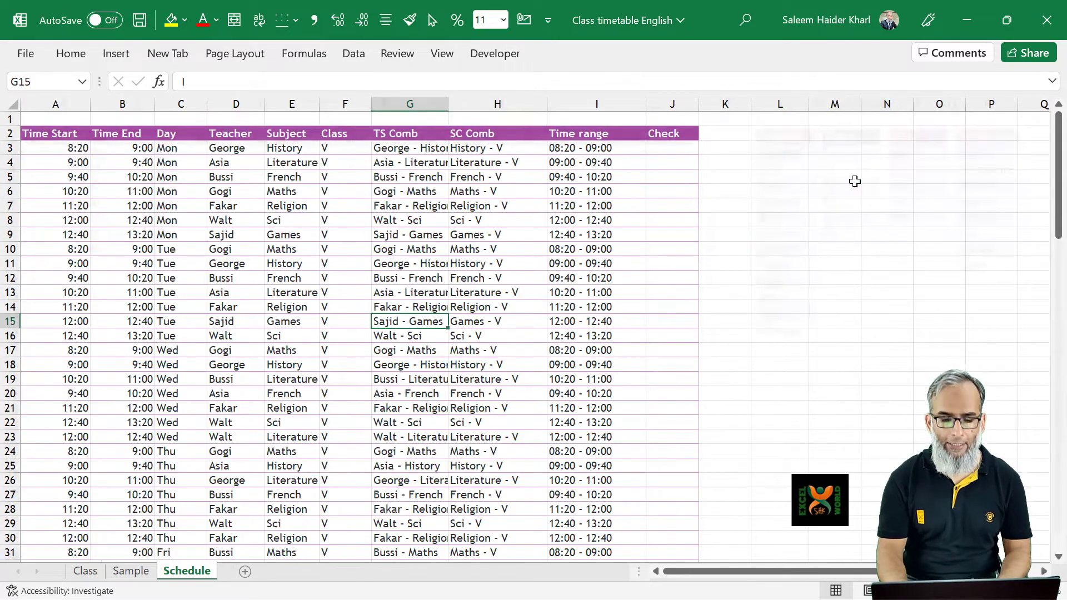
key(ctrl+Page_Up)
key(ctrl+Page_Up)
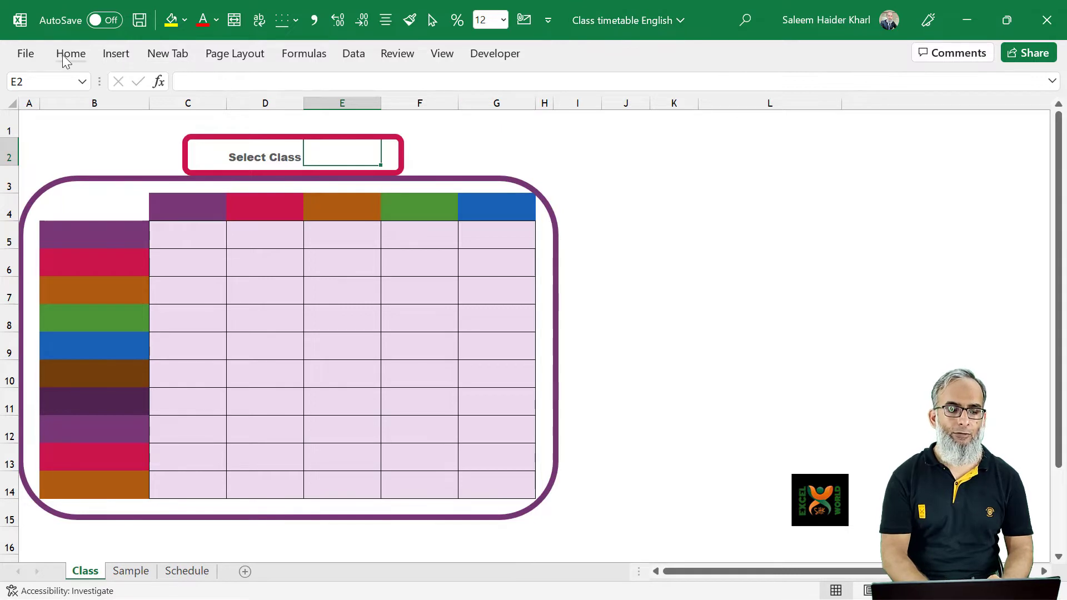
Add a List data validation to cell E2 of the Class sheet, with Schedule!$N$3:$N$8 as its source
double_click(353, 53)
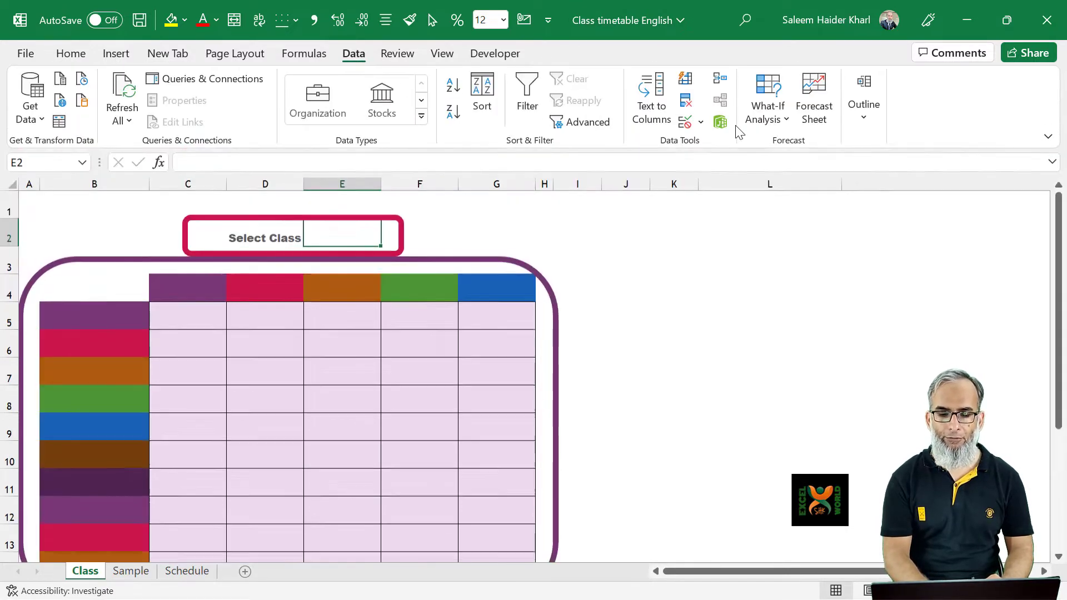
click(687, 127)
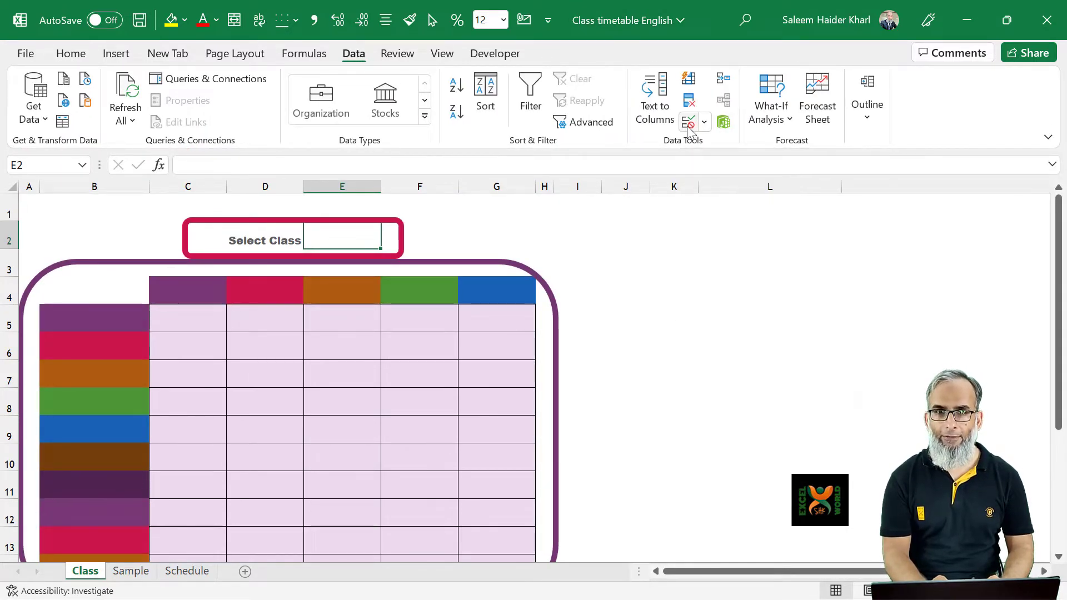
click(416, 268)
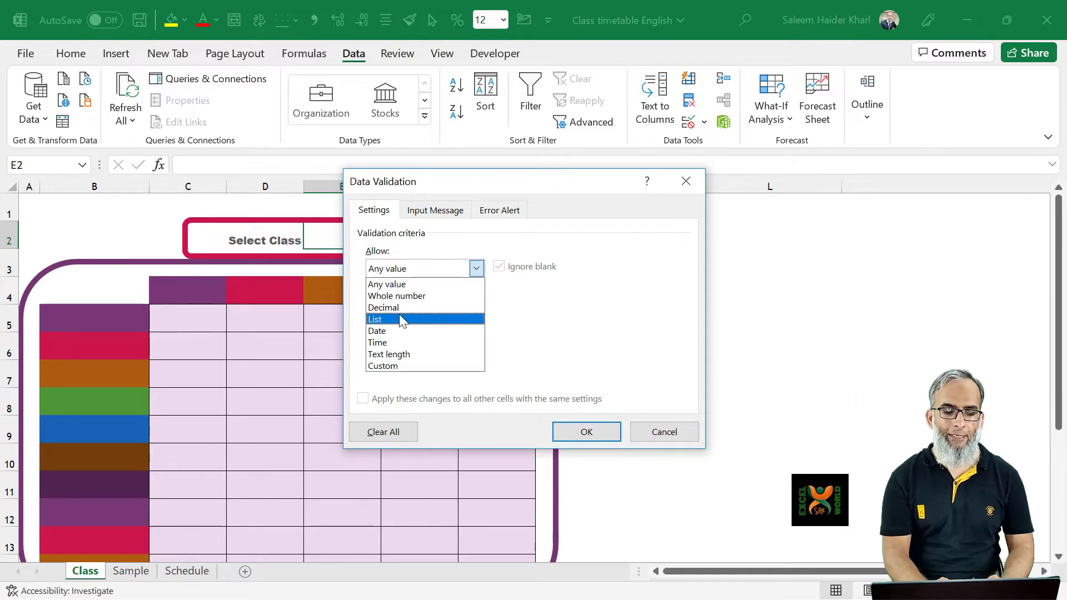
click(398, 315)
click(405, 340)
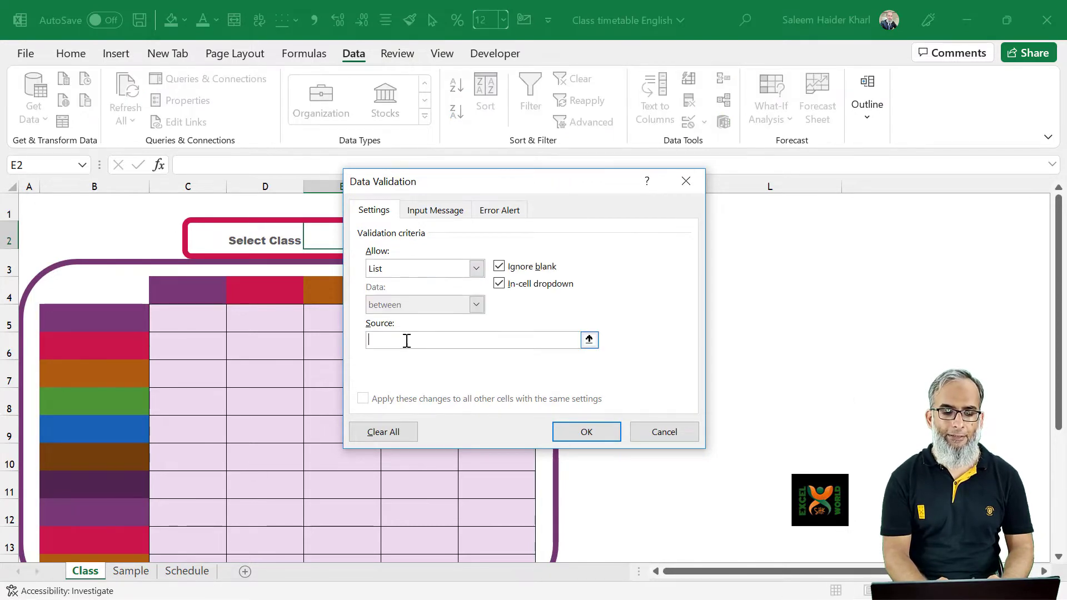
click(589, 340)
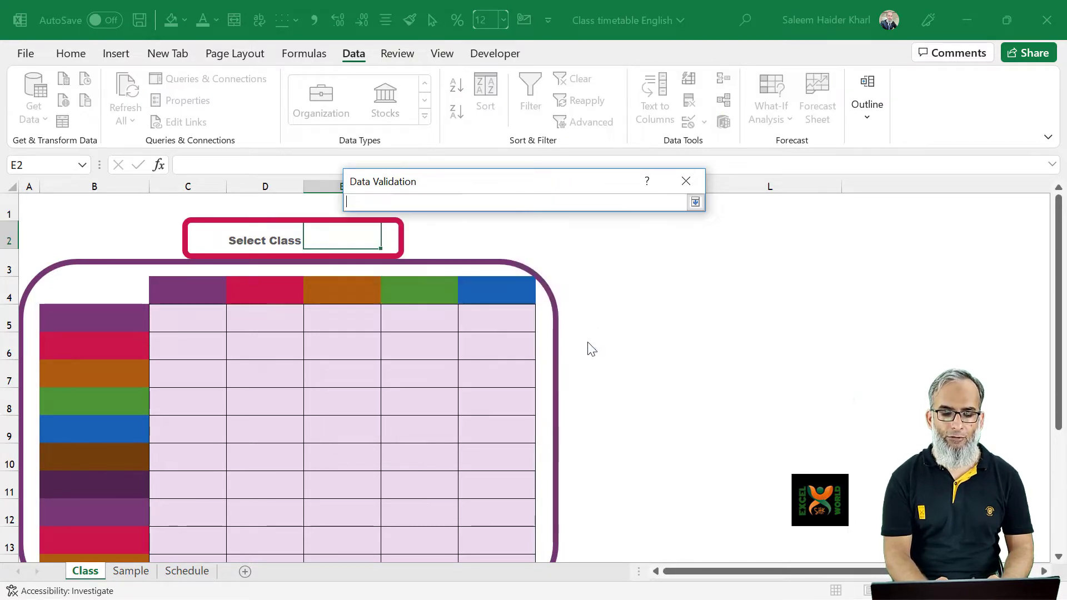
click(186, 576)
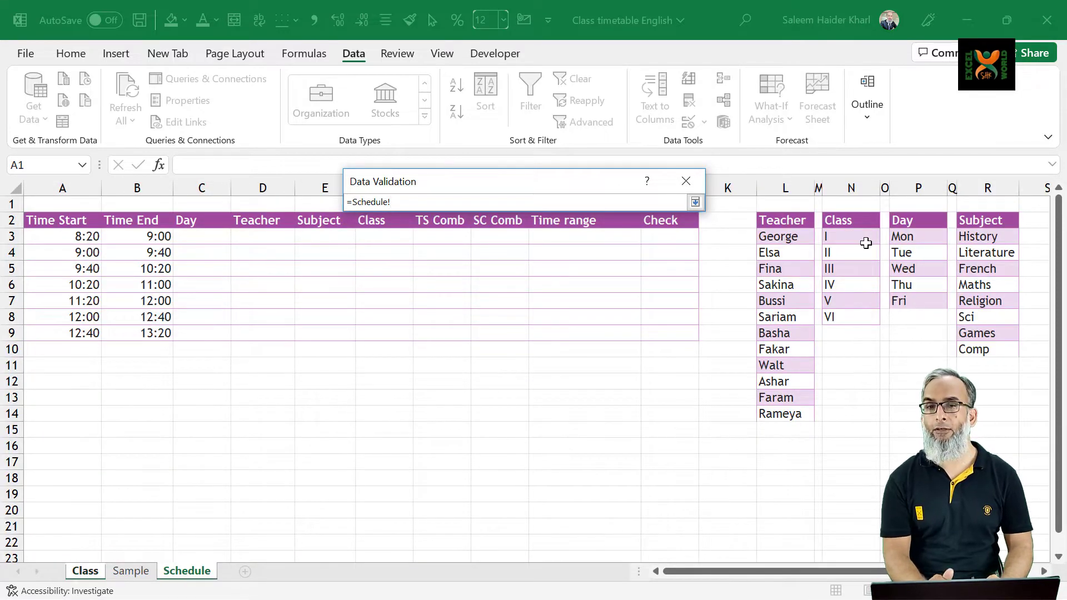
drag(865, 243, 869, 322)
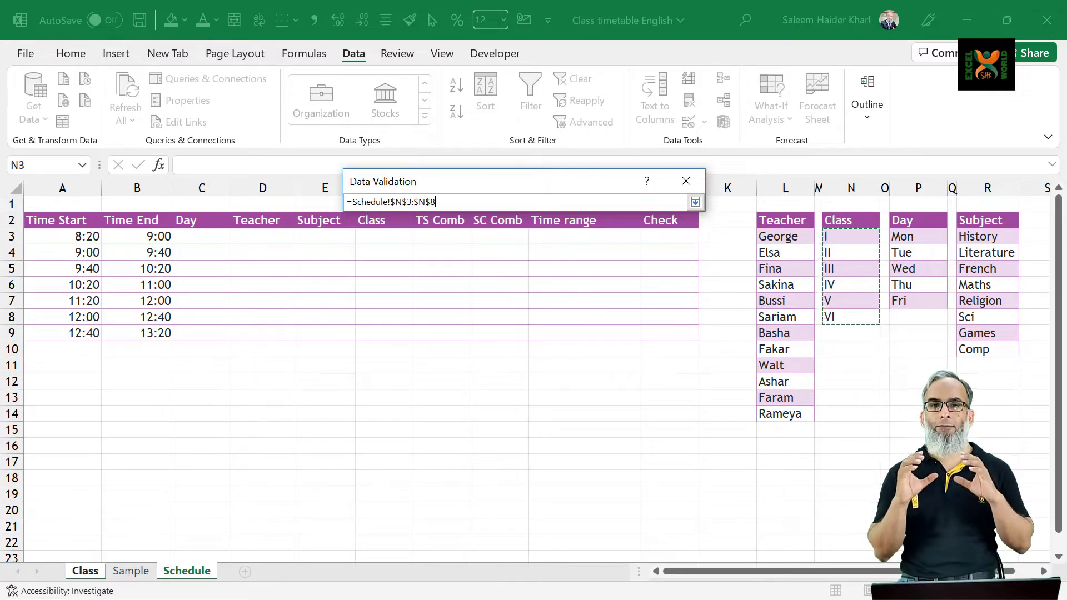
click(695, 202)
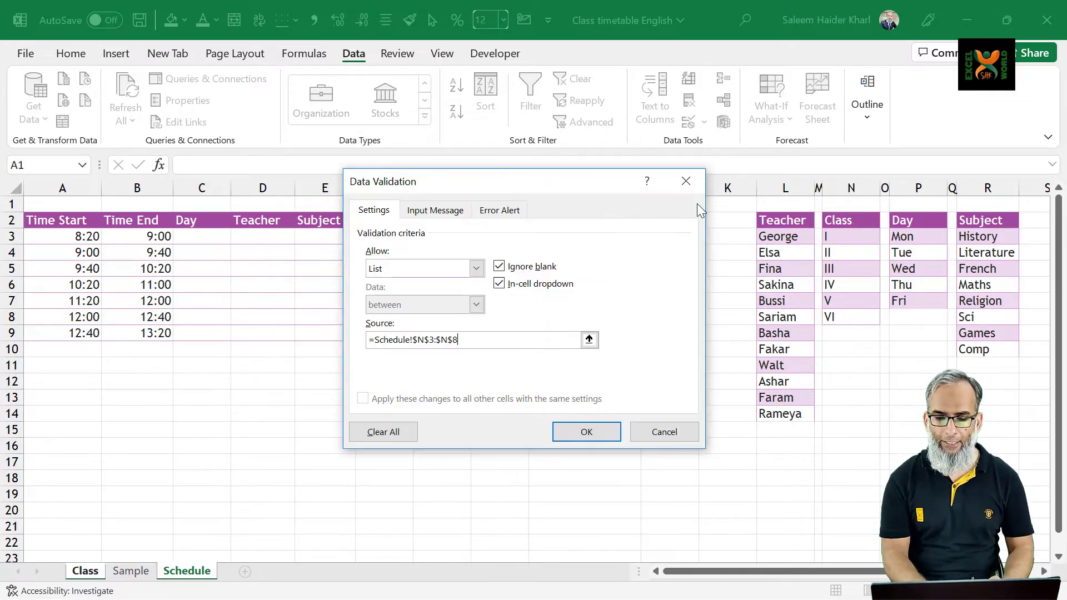
click(570, 434)
Choose class IV from the drop-down list in cell E2
click(388, 243)
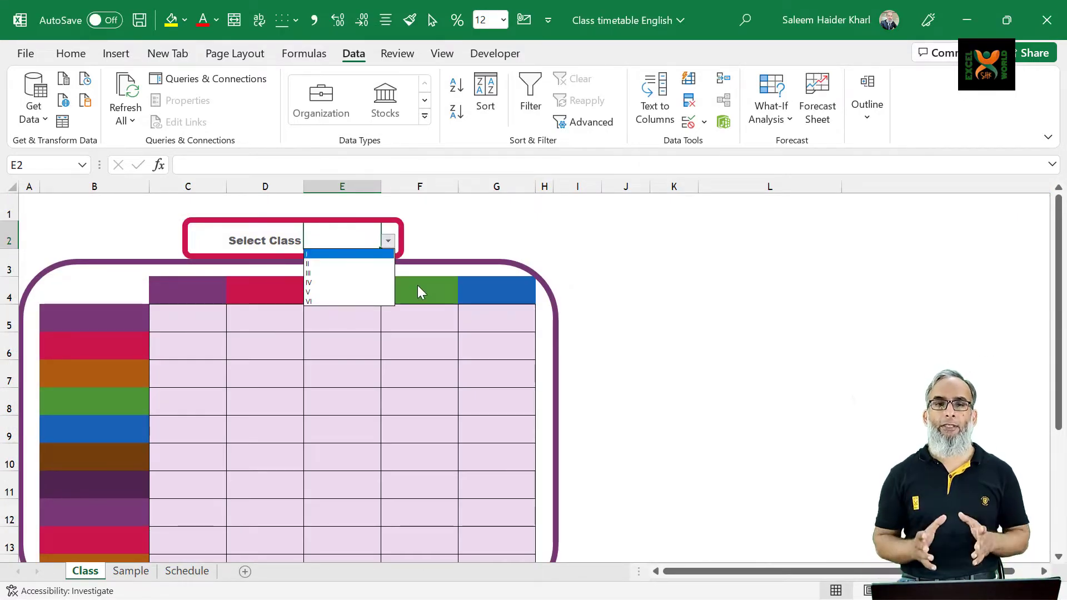
key(Escape)
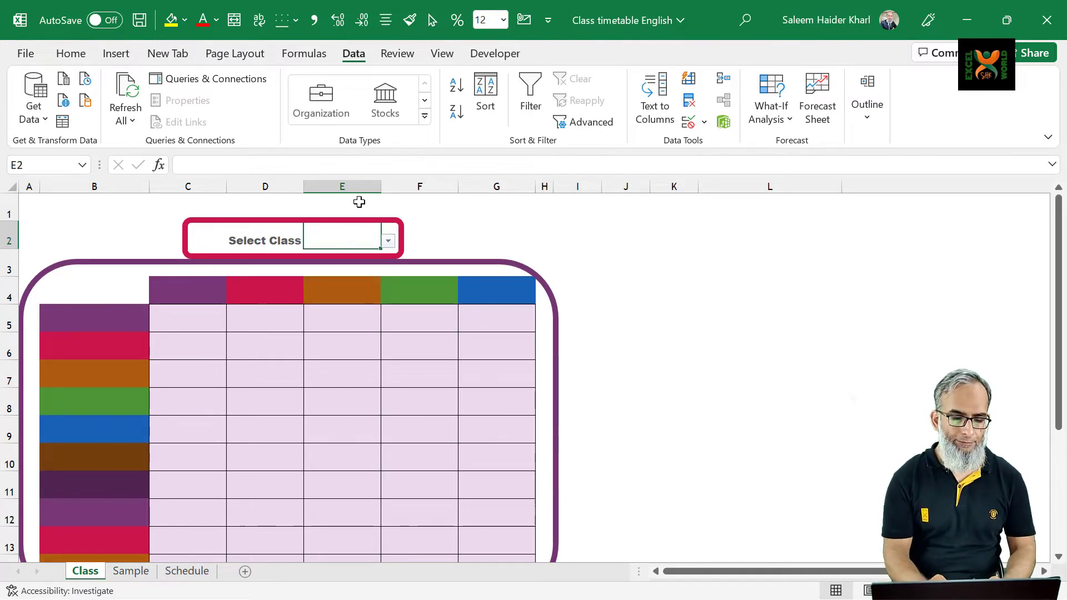
click(388, 242)
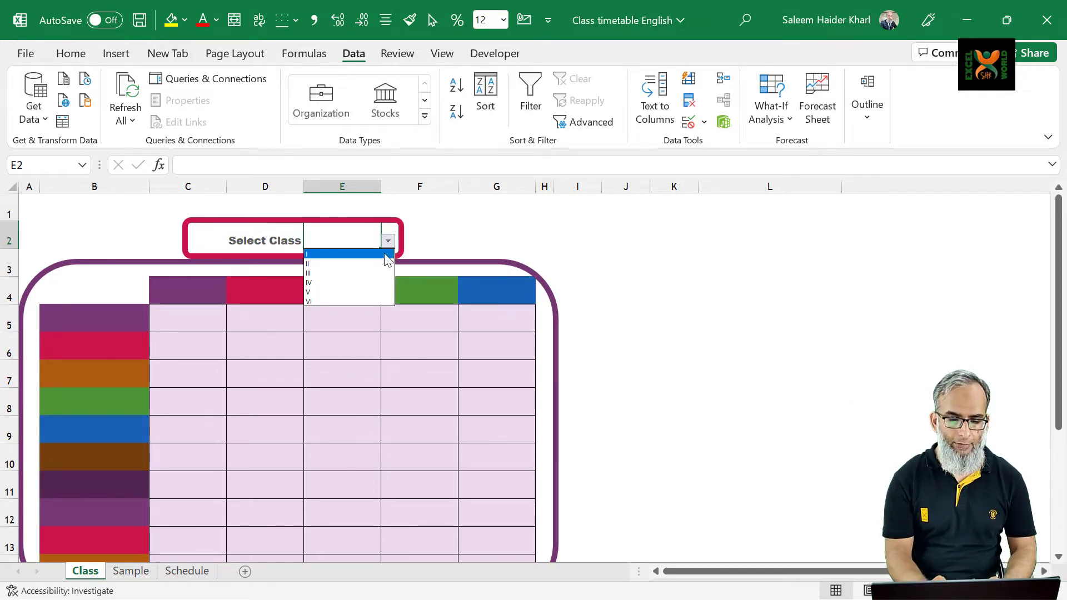
click(349, 282)
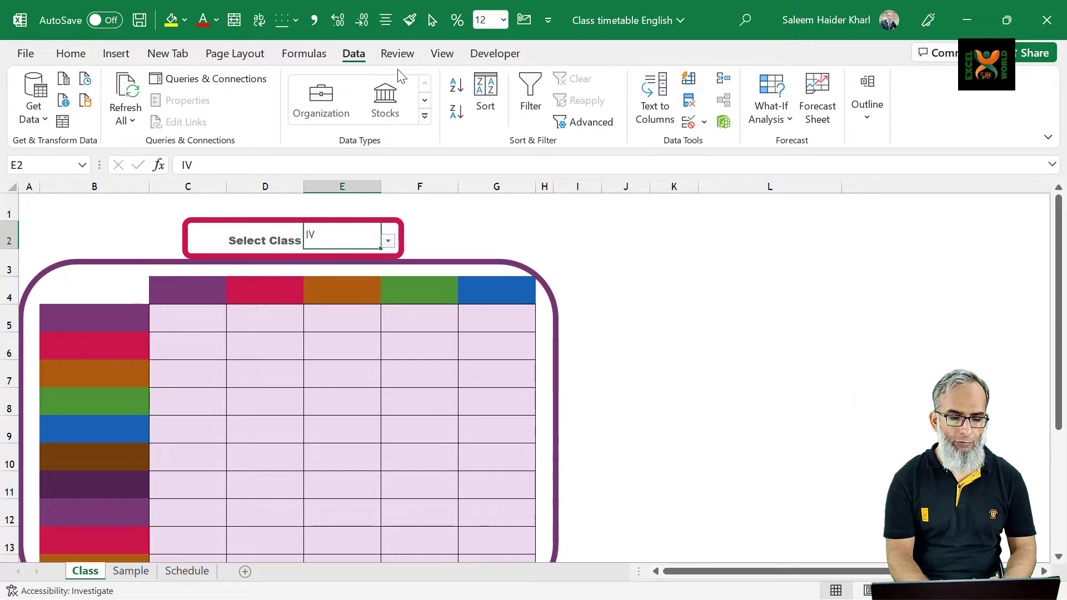
Align the class value in cell E2 to the horizontal centre and the bottom of the cell
click(385, 20)
click(412, 78)
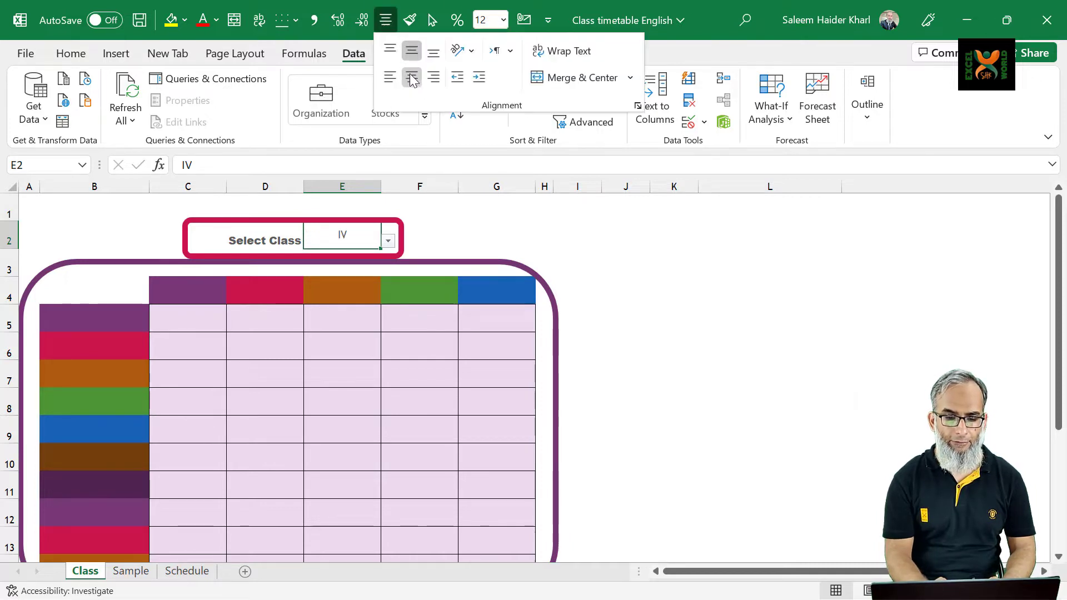
click(433, 51)
click(393, 315)
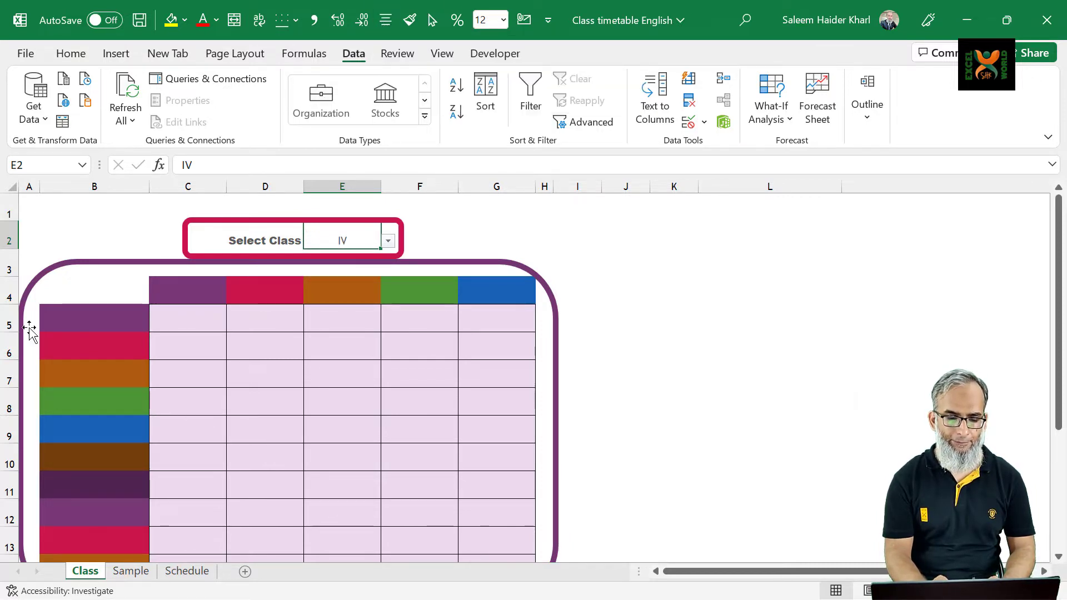
Select timetable header cell C4 and check the Day list on the Schedule sheet before returning to the Class sheet
click(119, 327)
key(Right)
key(Up)
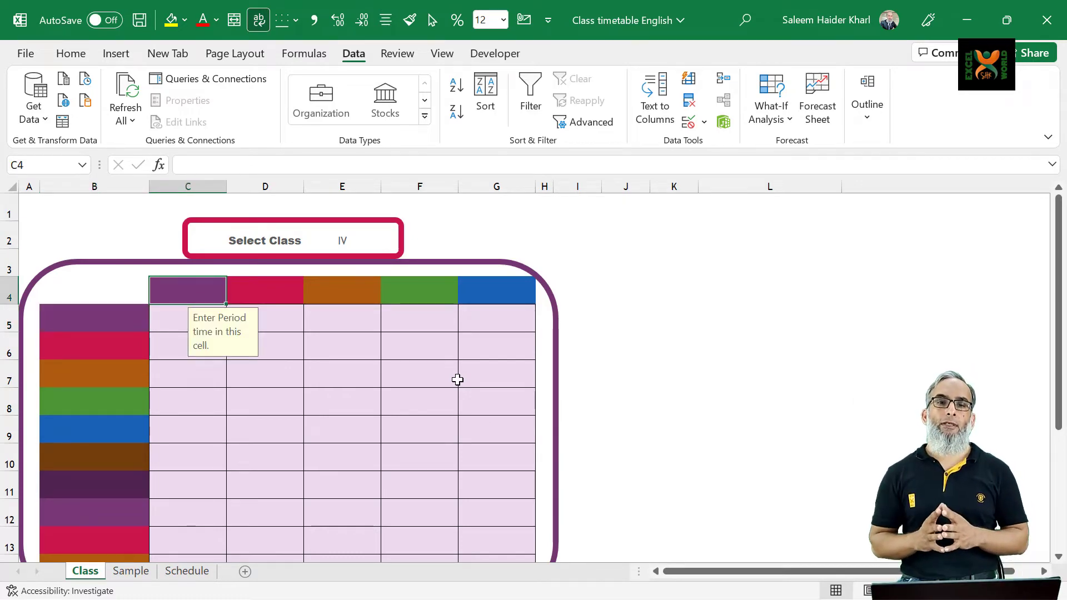
key(ctrl+Page_Down)
key(ctrl+Page_Down)
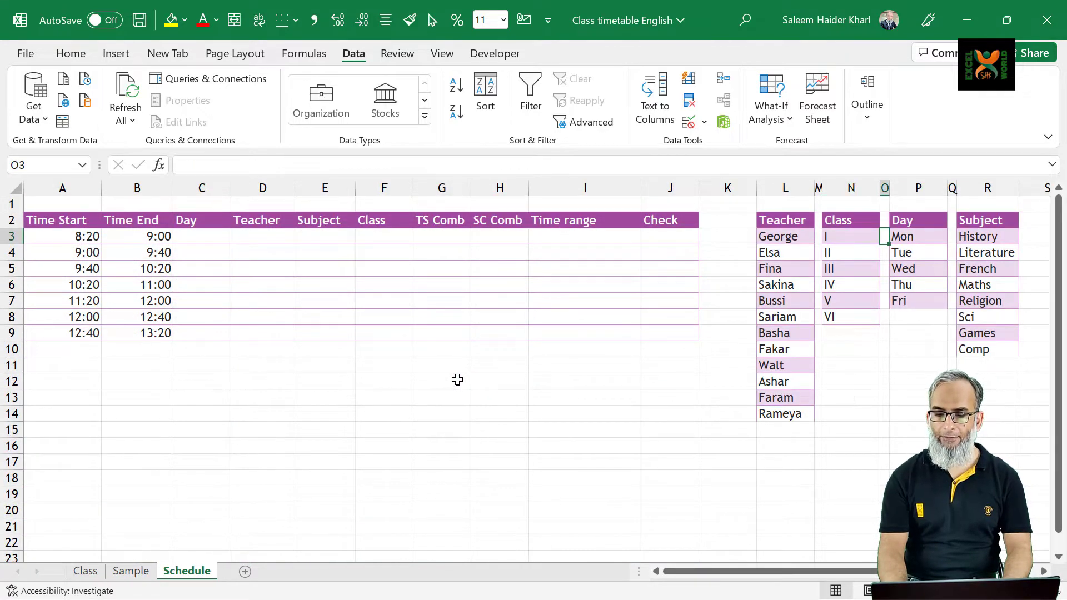
key(Right)
key(ctrl+Page_Up)
key(ctrl+Page_Up)
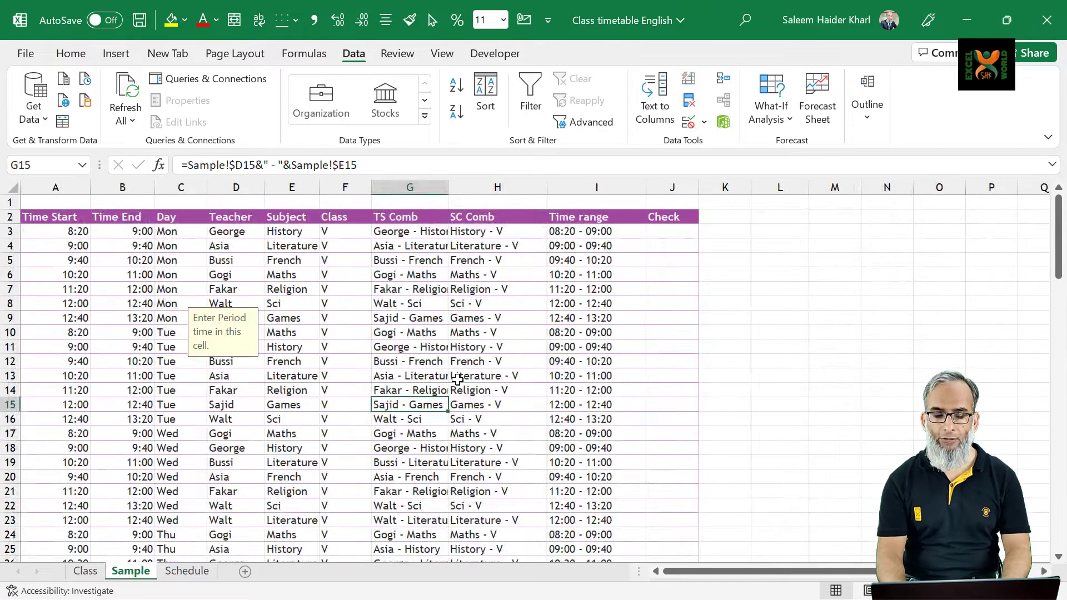
Fill the timetable's header row from C4 with a TRANSPOSE formula referencing the days in Schedule!P3:P7
text(=)
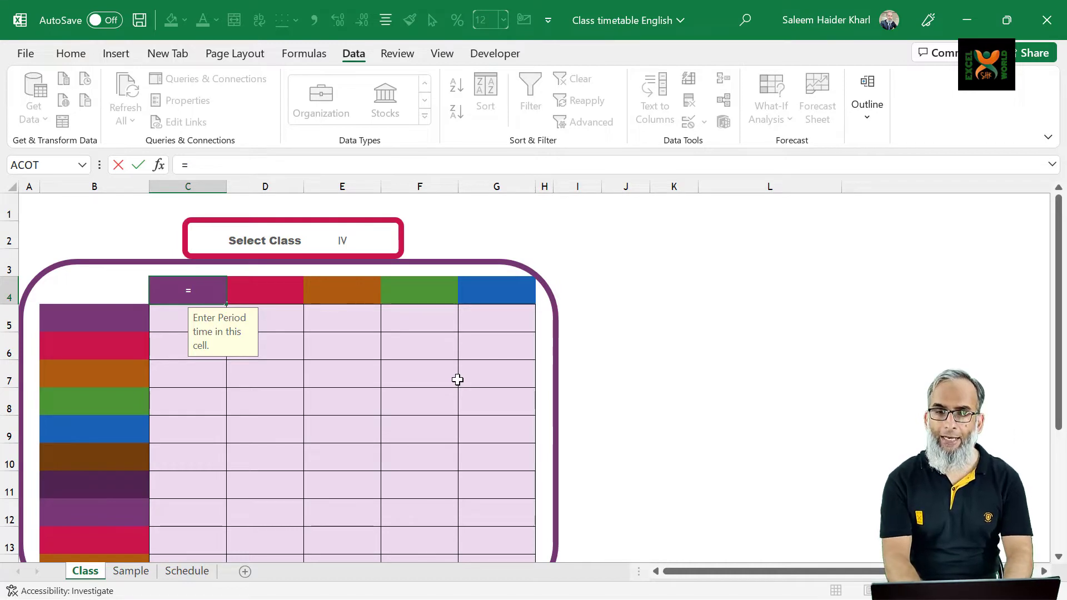
text(trans)
key(Tab)
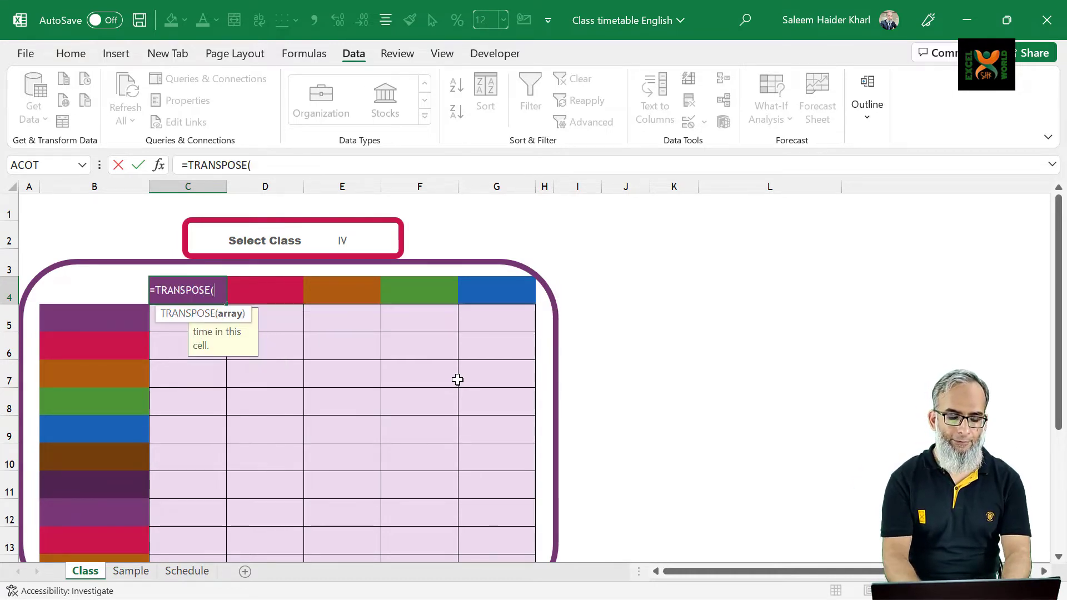
key(ctrl+Page_Down)
key(ctrl+Page_Down)
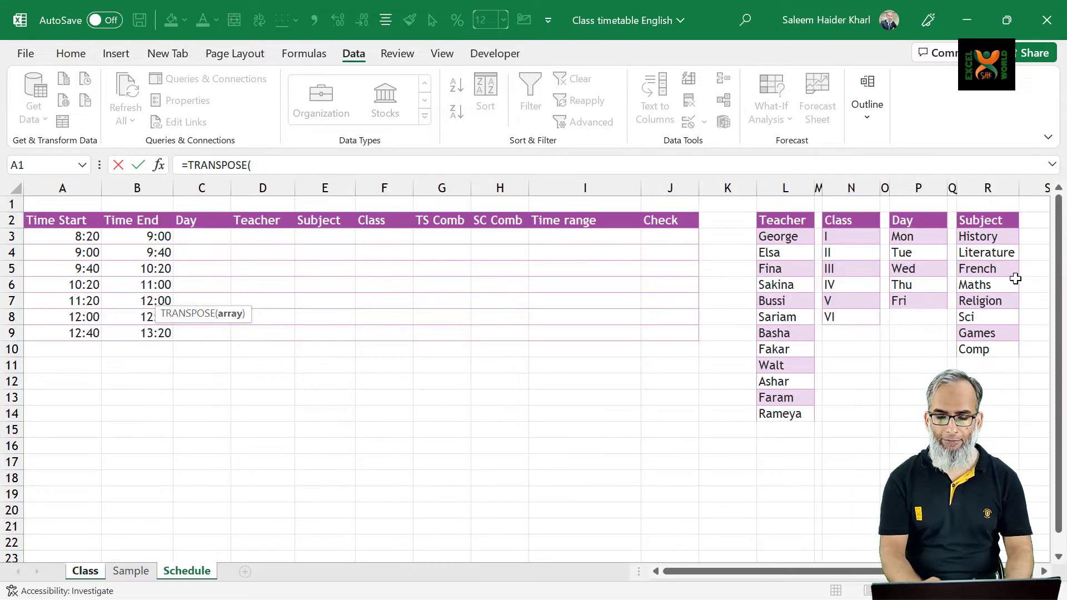
click(908, 238)
key(ctrl+shift+Down)
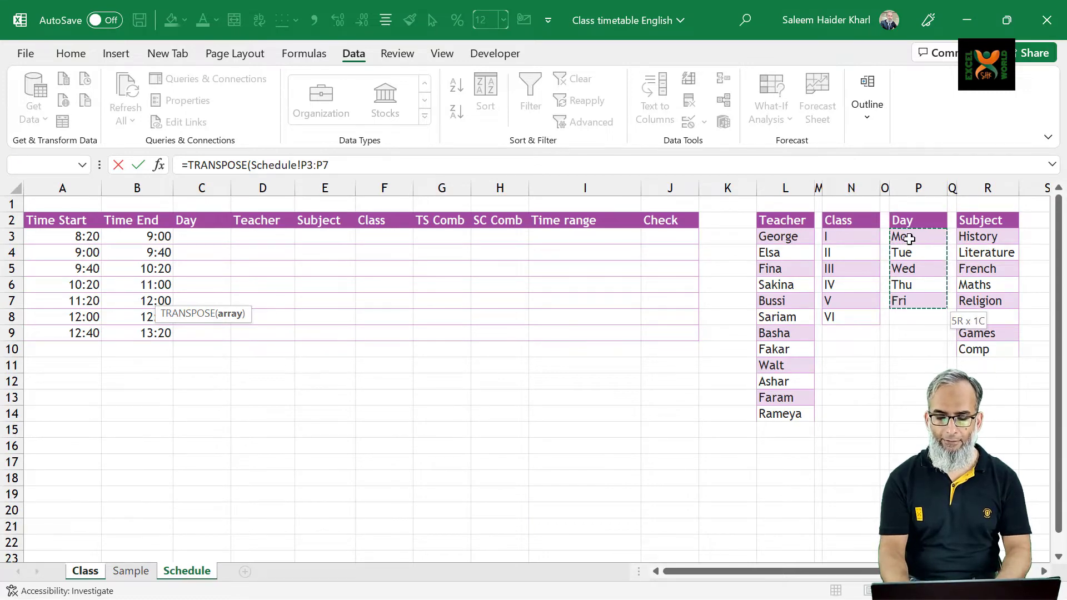
key(Return)
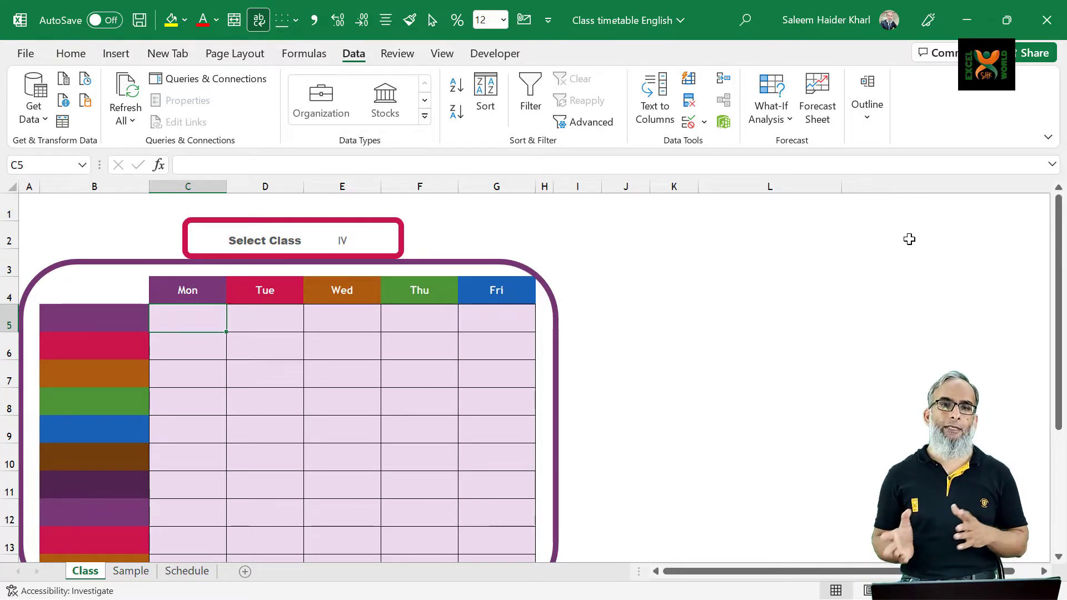
Fill the timetable's time column from B5 with a UNIQUE formula referencing the time ranges in Sample!I3:I107
key(Left)
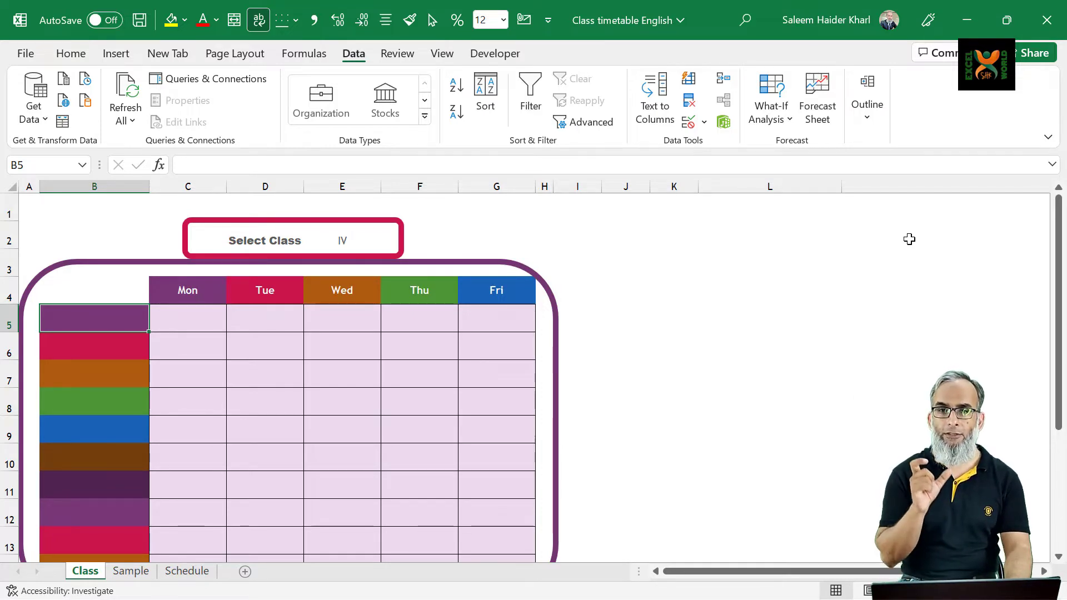
text(=)
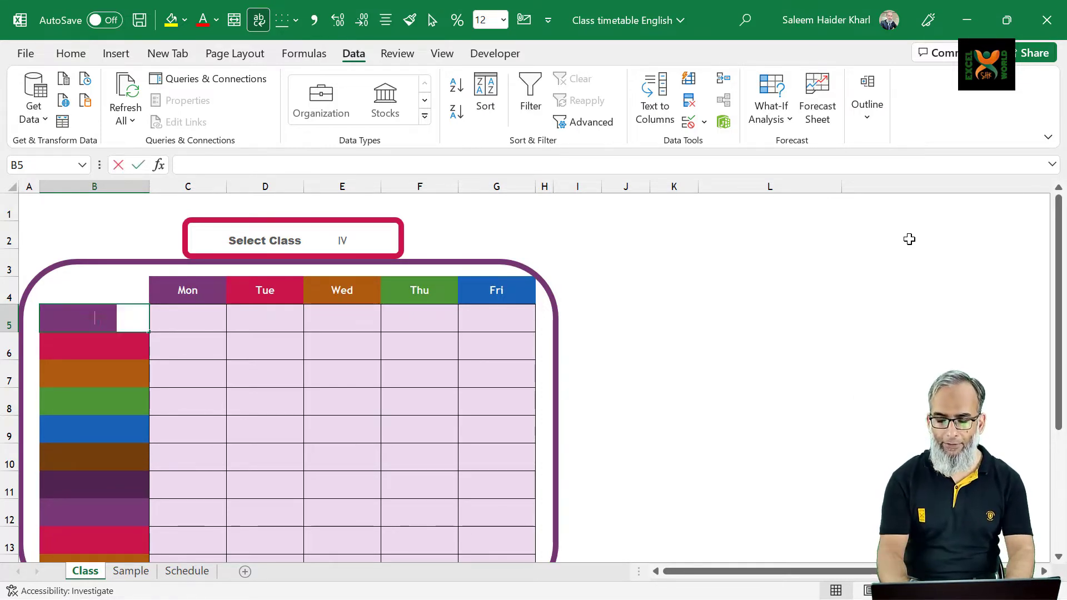
text(uniq)
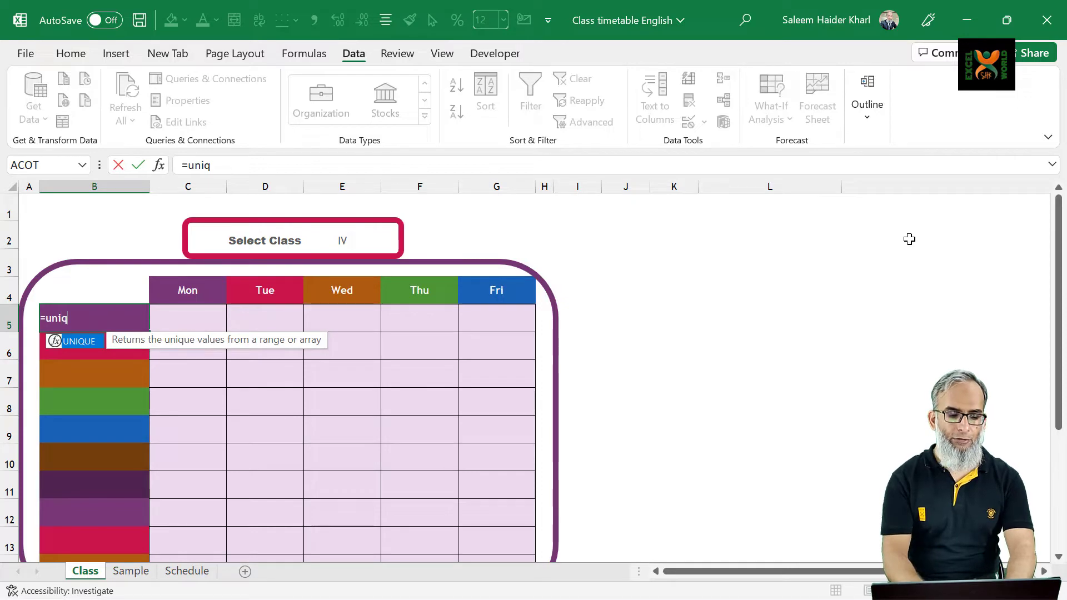
key(Tab)
key(ctrl+Page_Down)
key(ctrl+Page_Down)
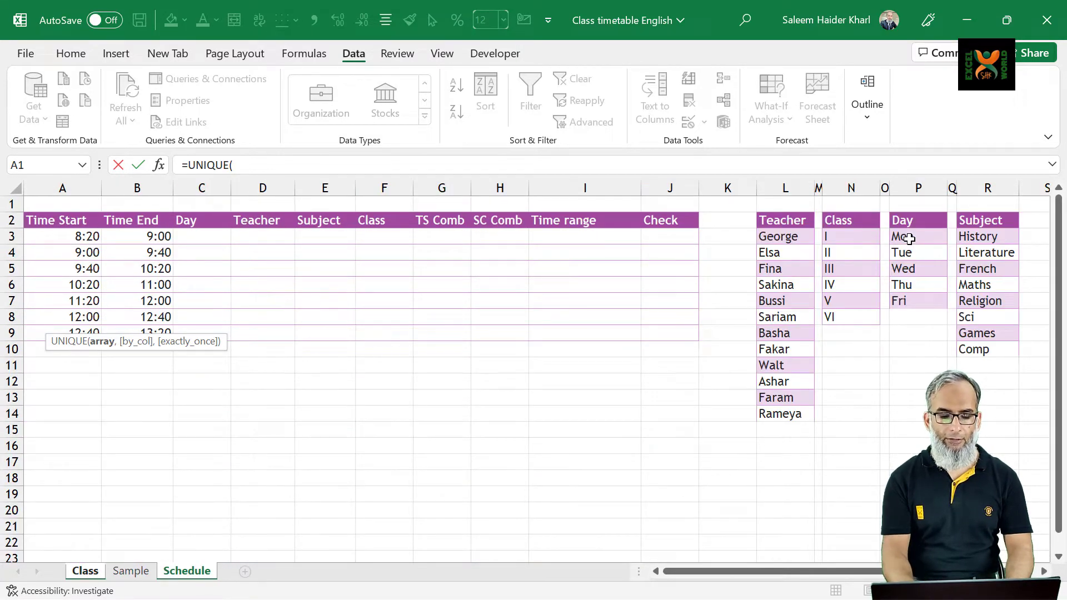
key(ctrl+Page_Up)
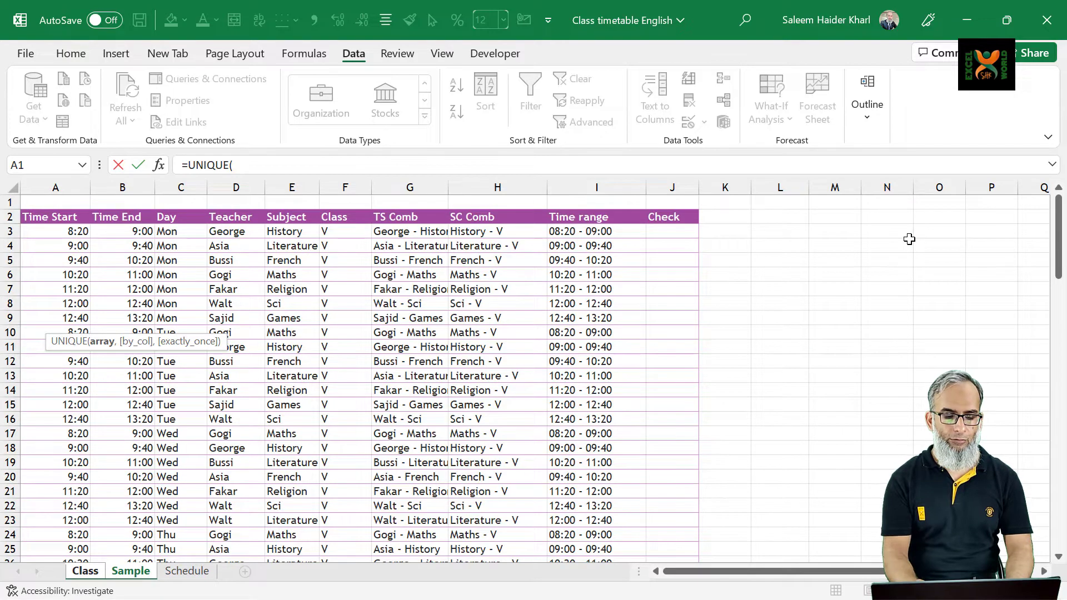
click(560, 233)
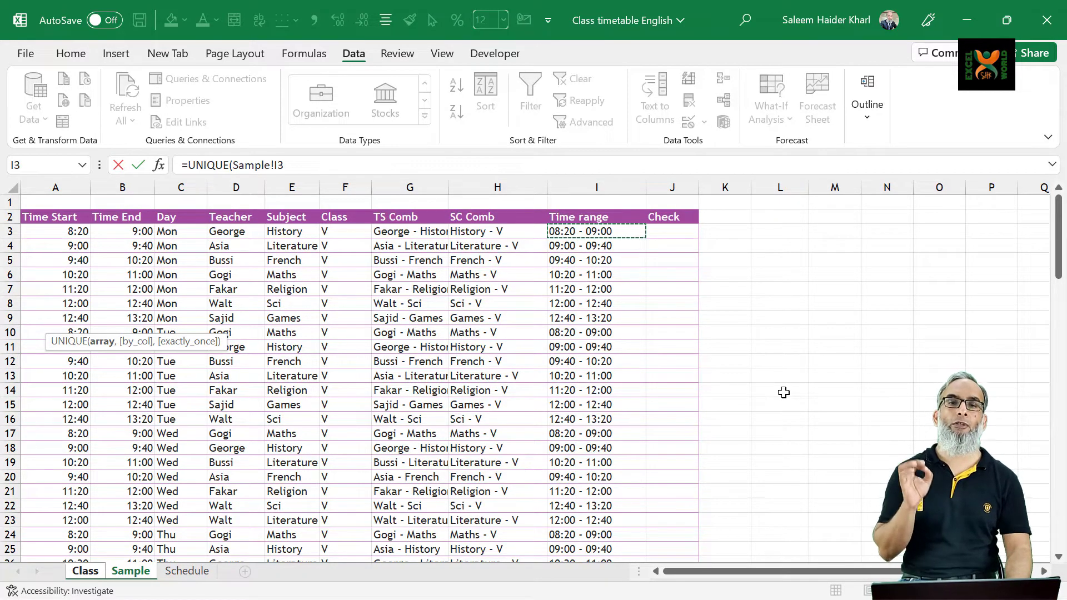
key(ctrl+shift+Down)
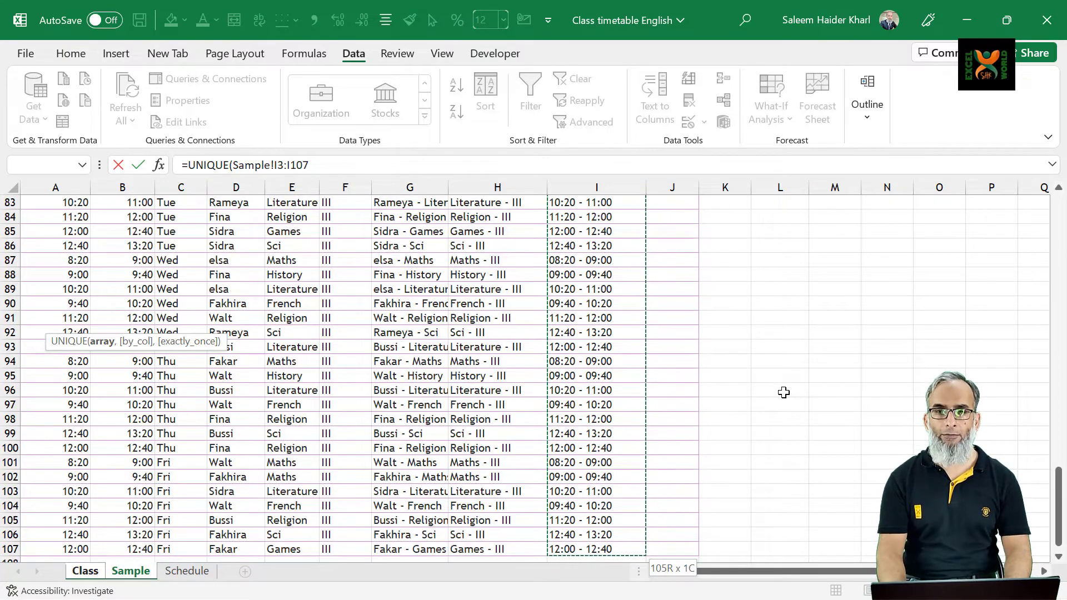
text())
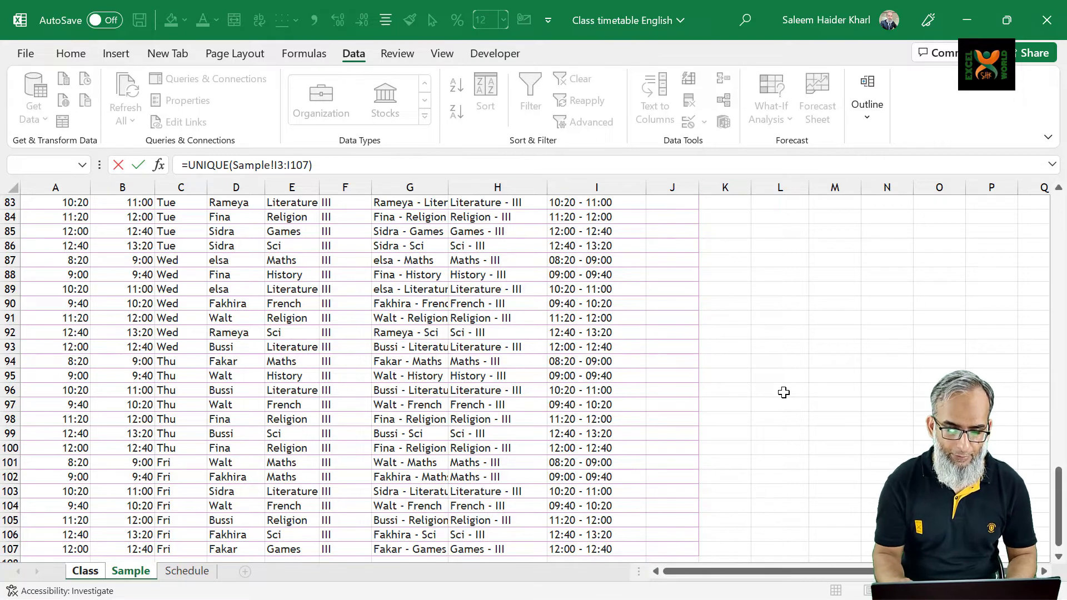
key(Return)
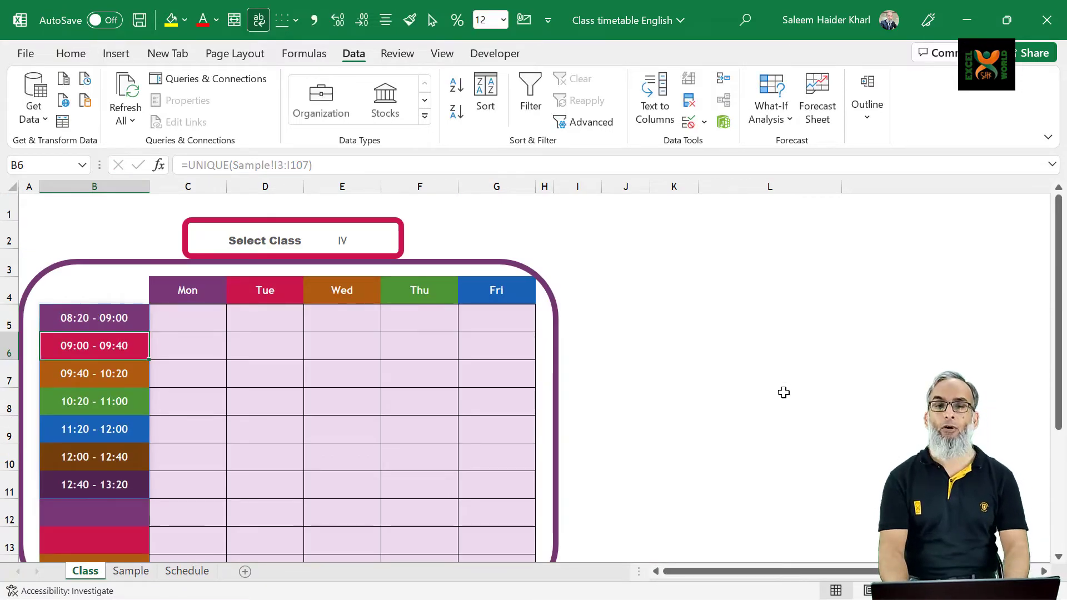
Start a FILTER formula in cell C5 with the TS Comb column as its array, locked as Sample!$G$3:$G$107
key(Up)
key(Right)
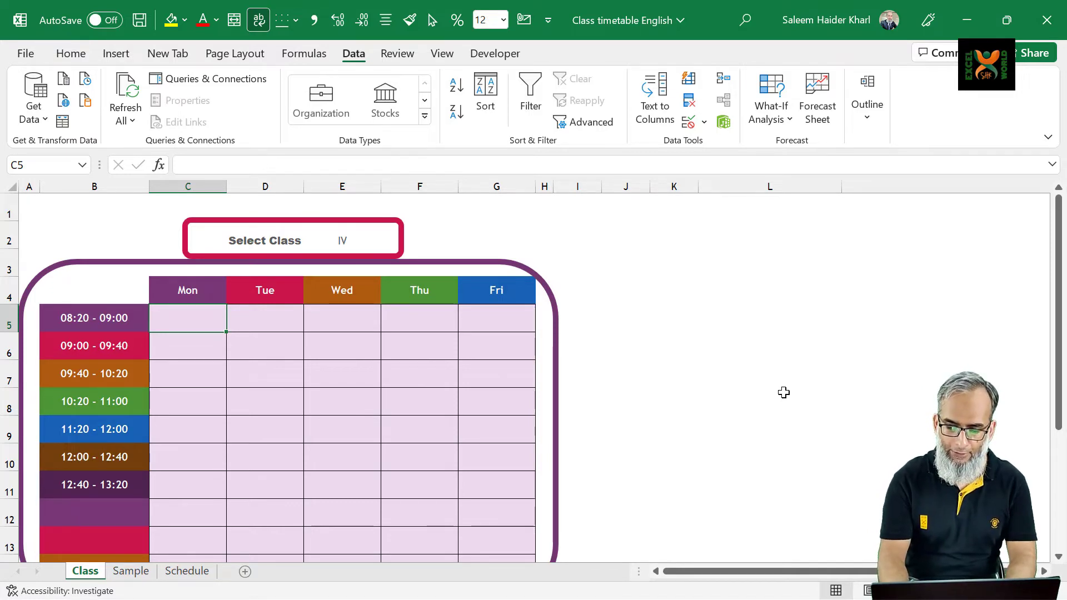
text(=)
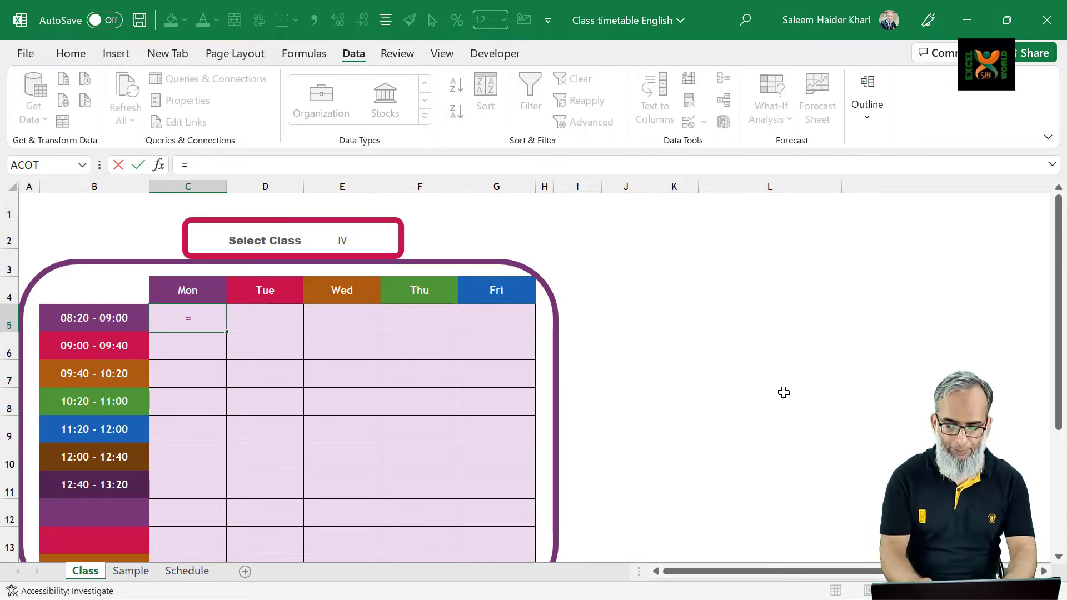
text(FIL)
key(Tab)
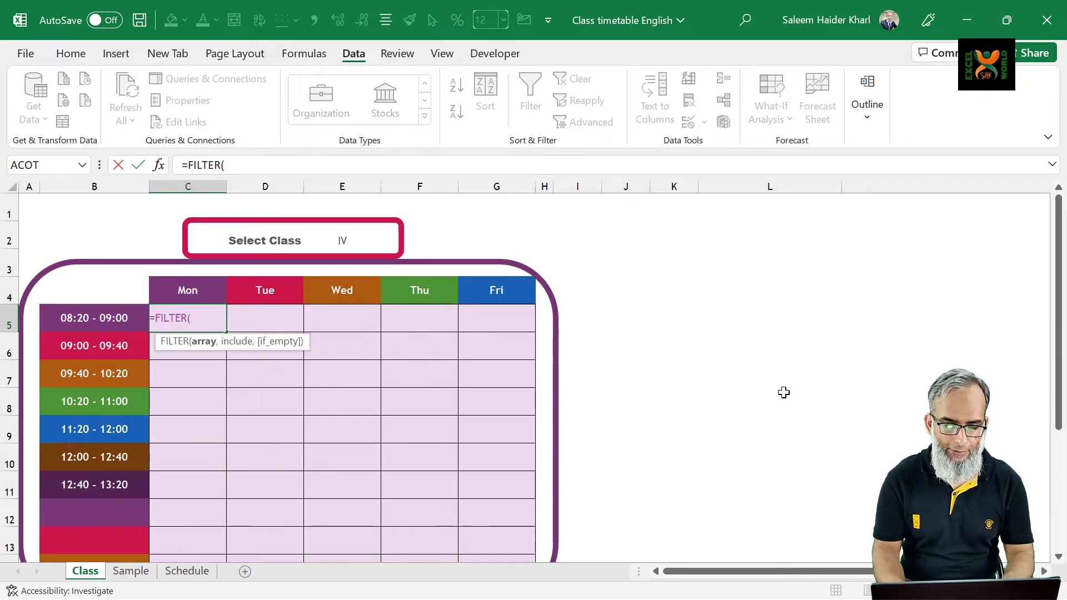
key(ctrl+Page_Down)
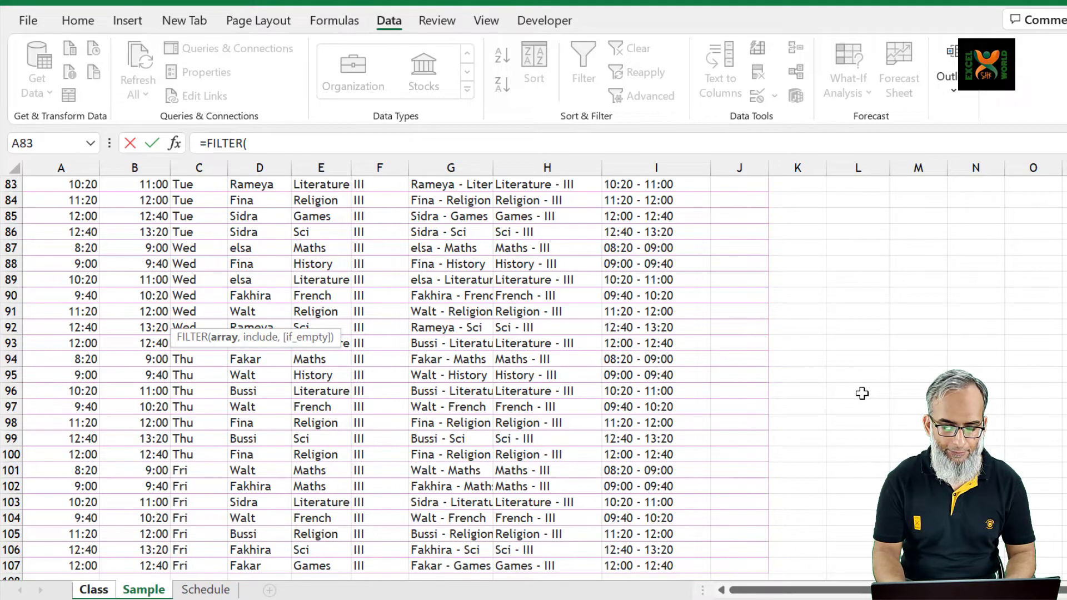
click(565, 263)
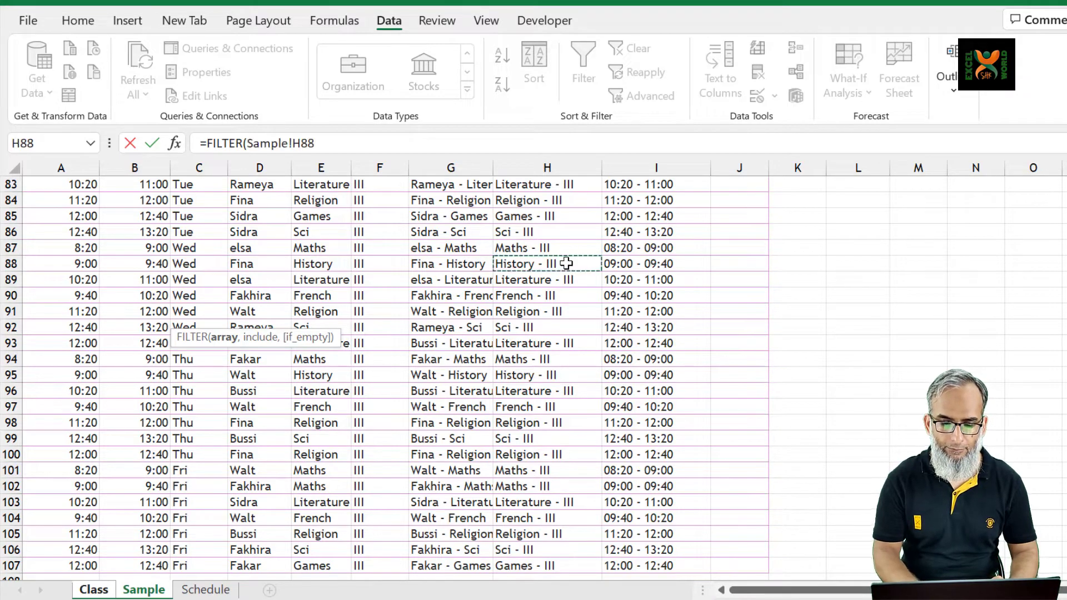
key(ctrl+Up)
key(Left)
key(Down)
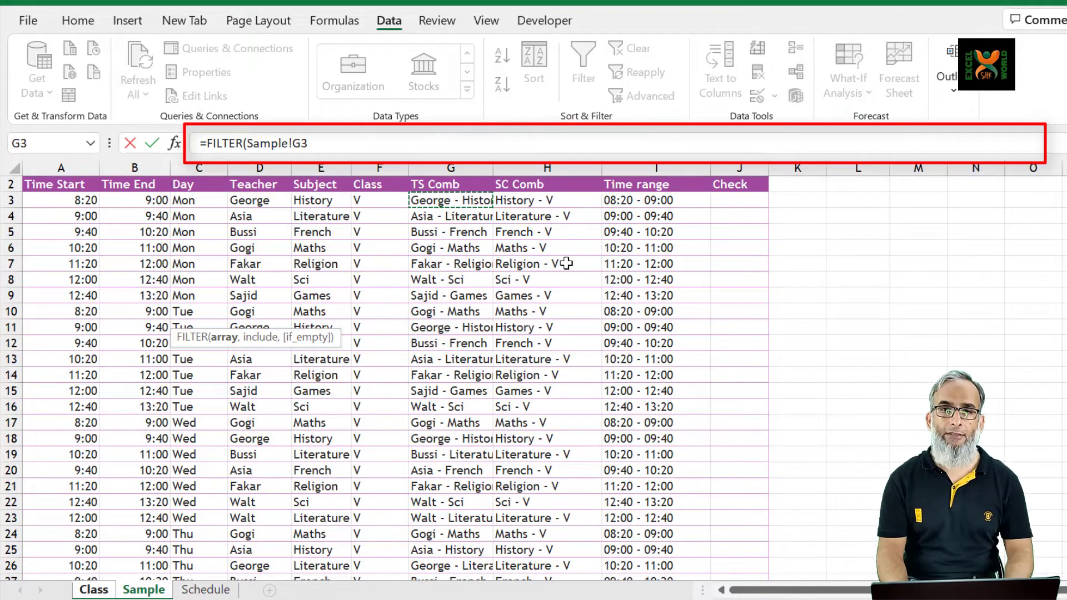
key(ctrl+shift+Down)
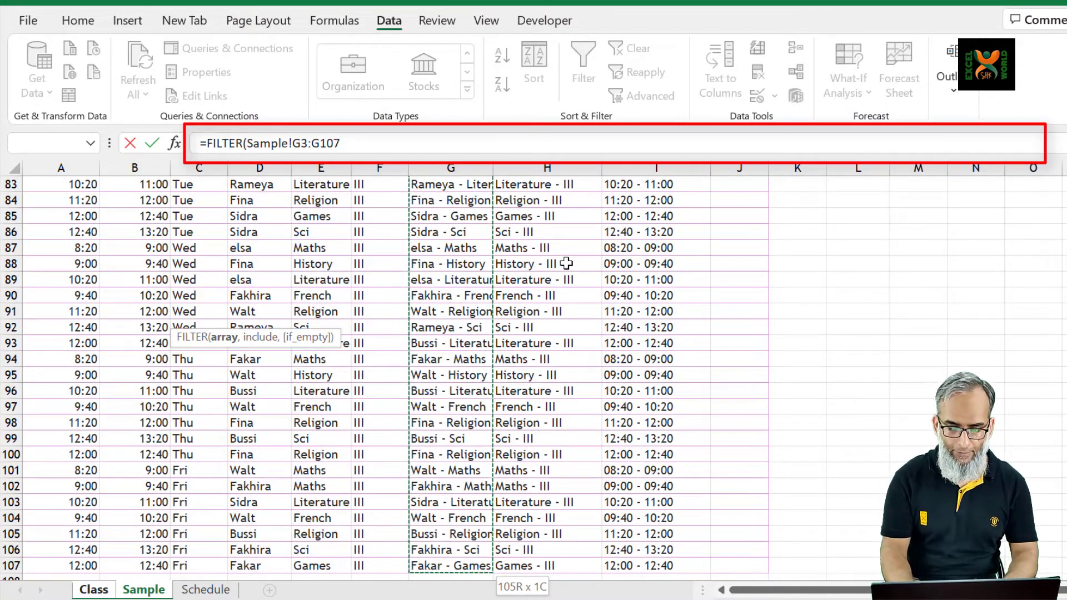
key(F4)
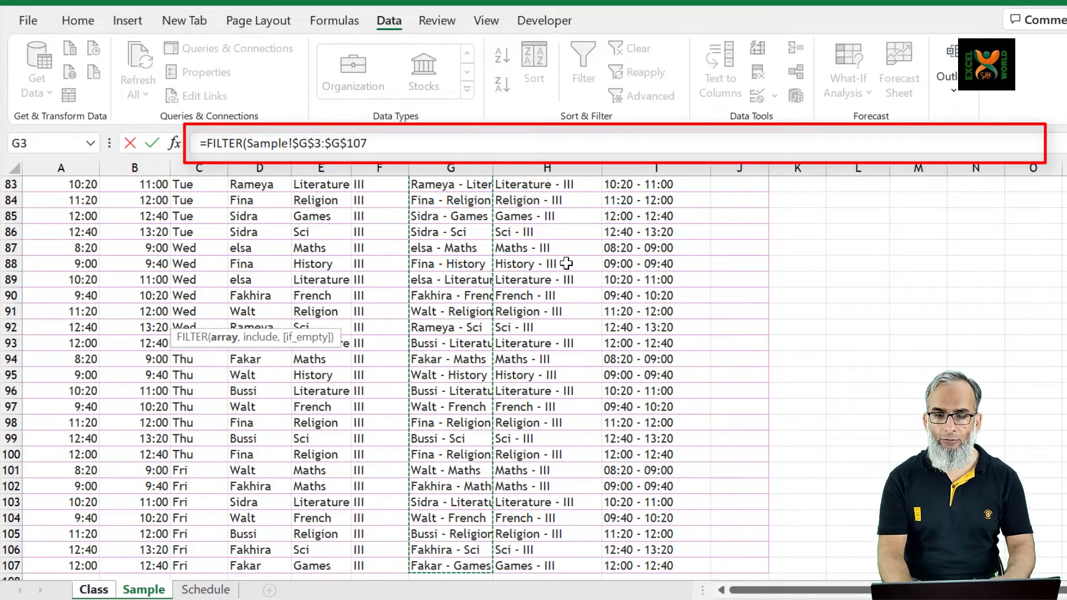
text(,)
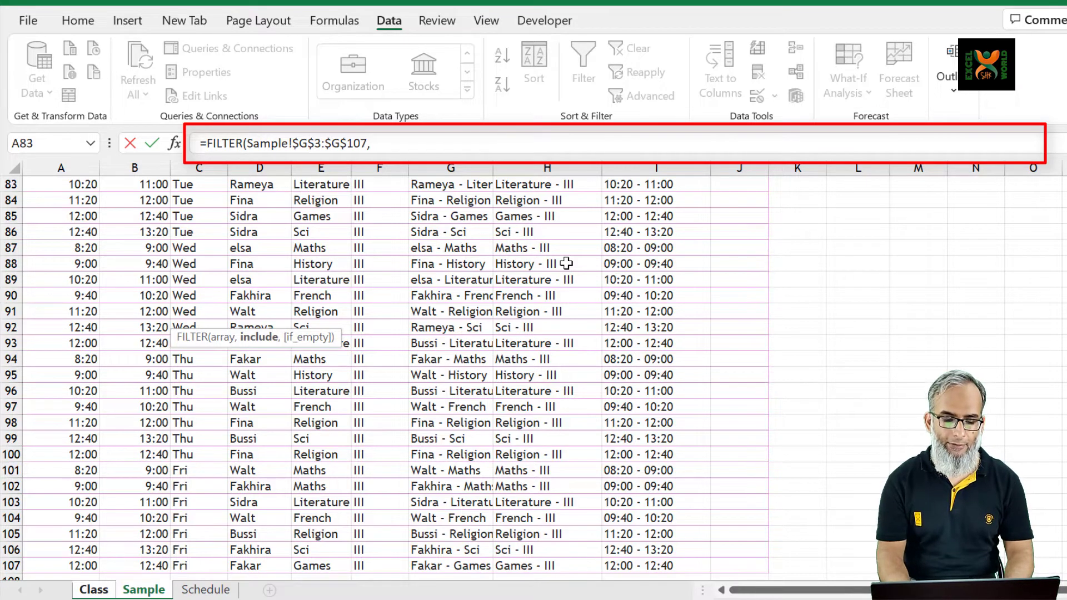
Add the day condition to the FILTER formula, matching Sample!$C$3:$C$107 to header cell Class!C$4 with only its row locked
key(ctrl+Page_Up)
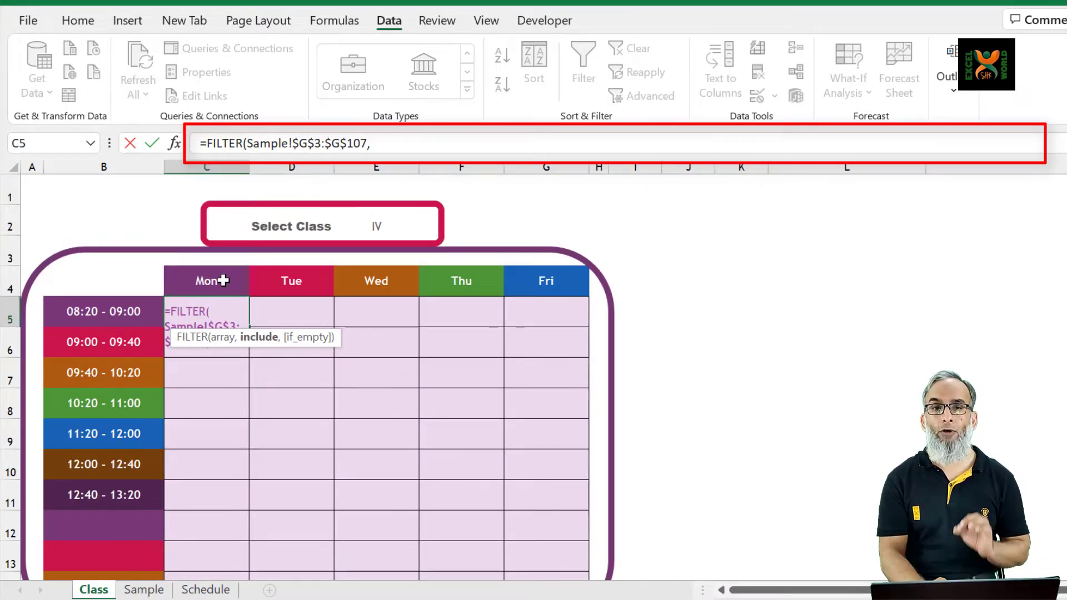
key(ctrl+Page_Down)
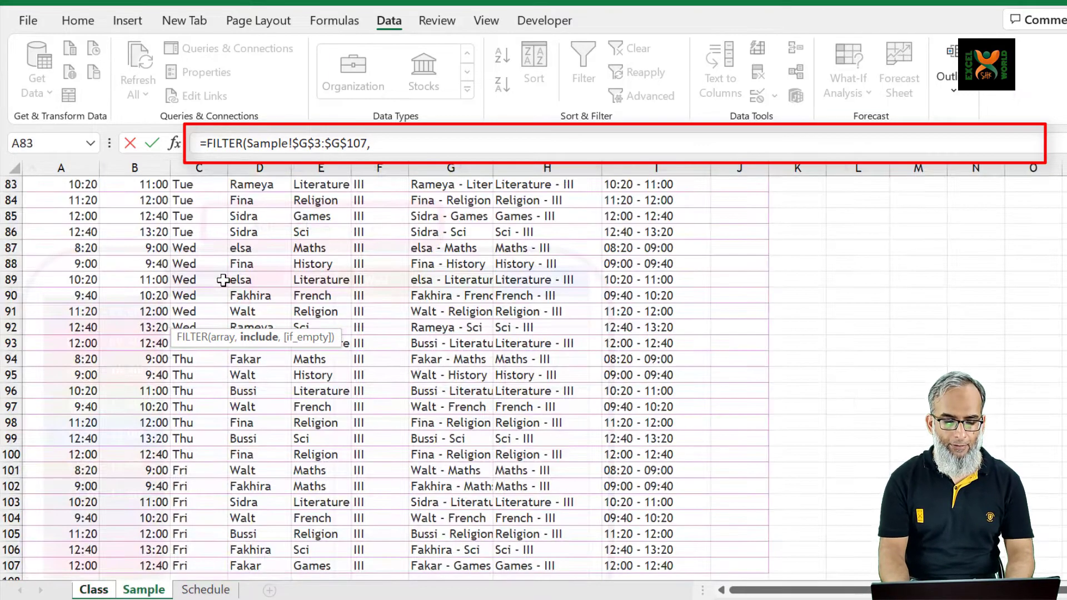
click(223, 280)
key(ctrl+Up)
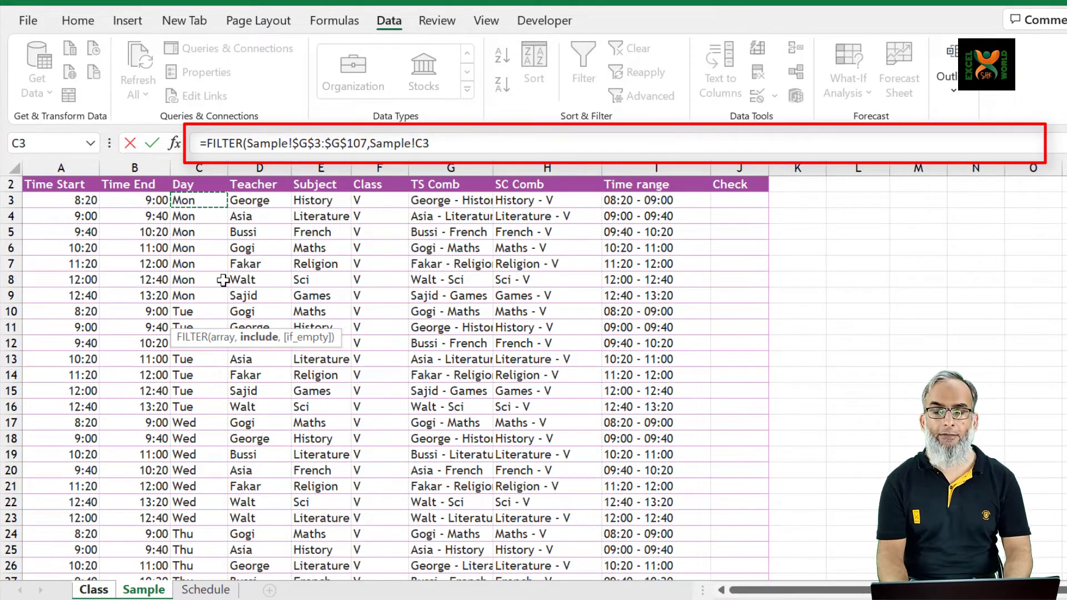
key(ctrl+shift+Down)
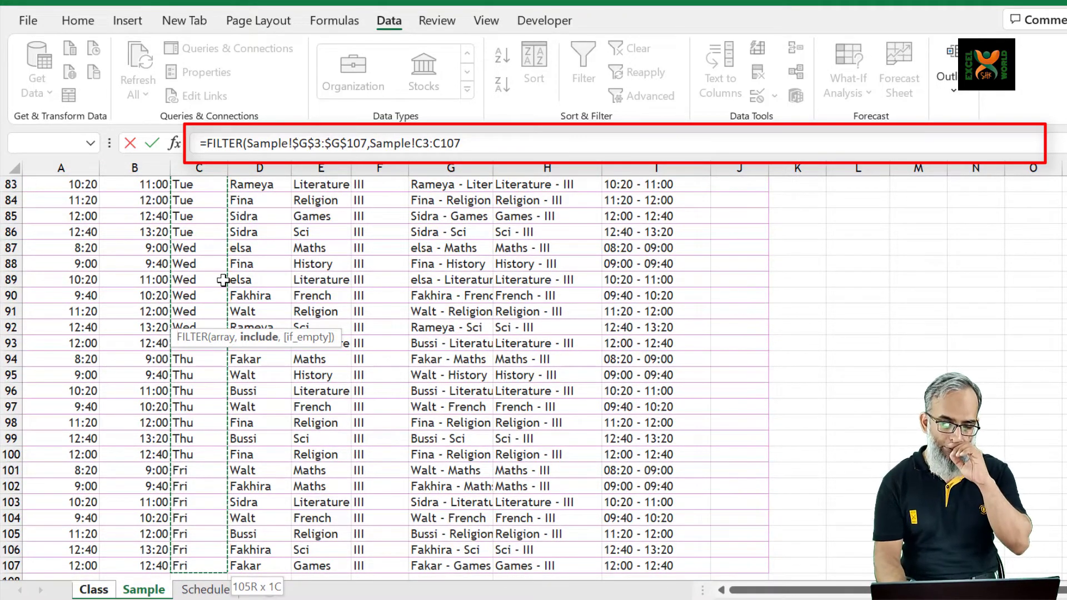
key(F4)
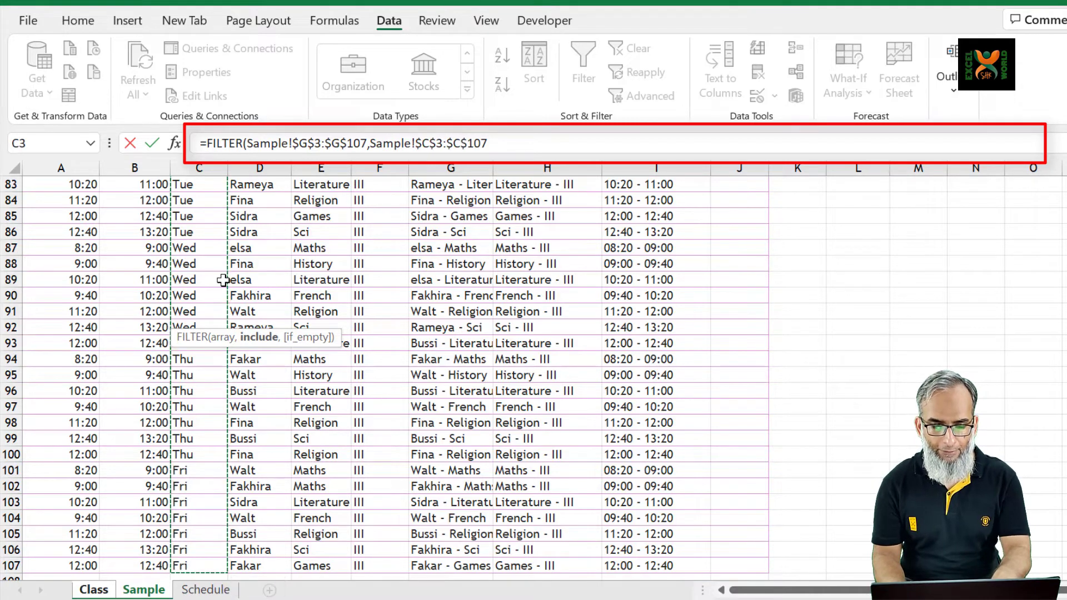
text(=)
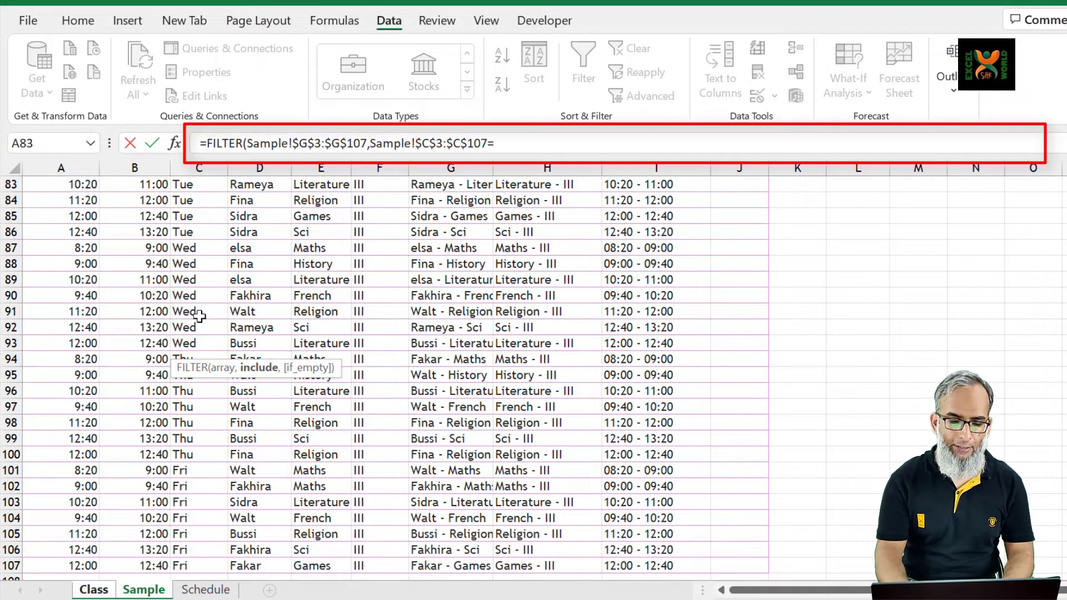
click(93, 590)
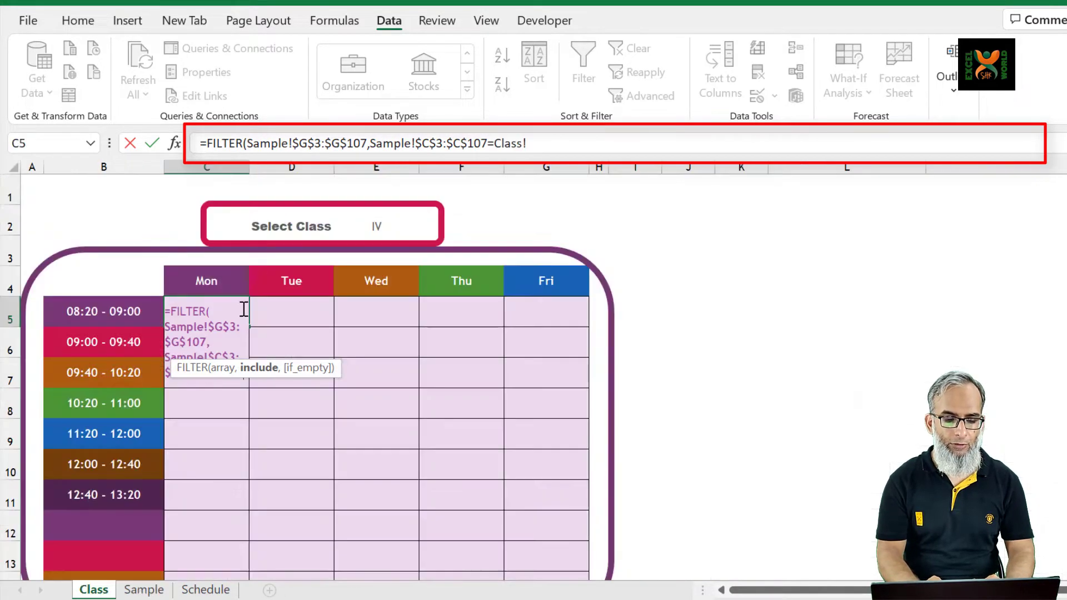
click(206, 287)
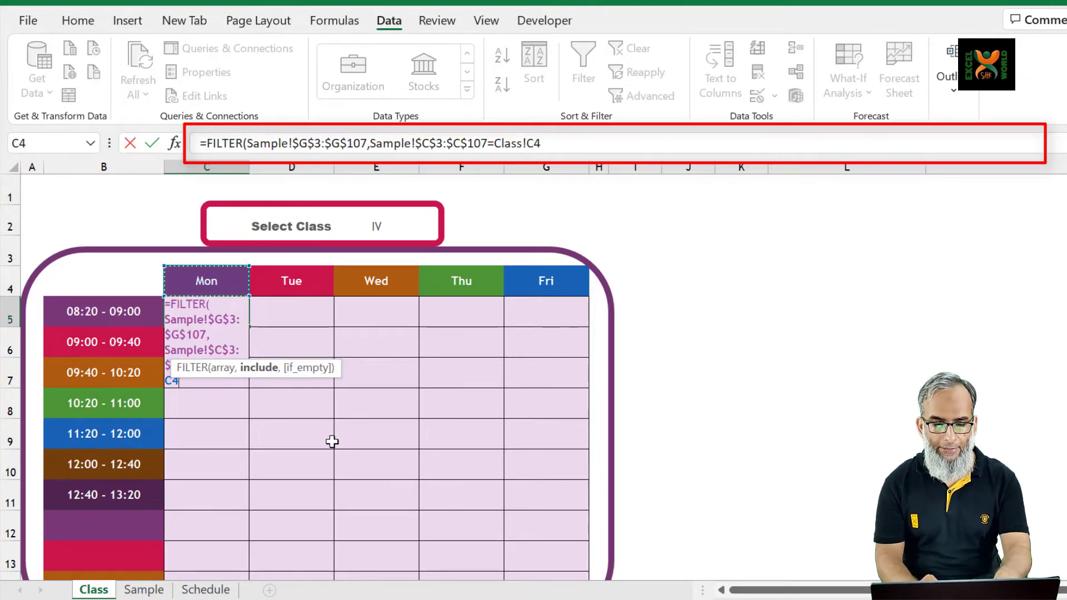
key(F4)
key(F4)
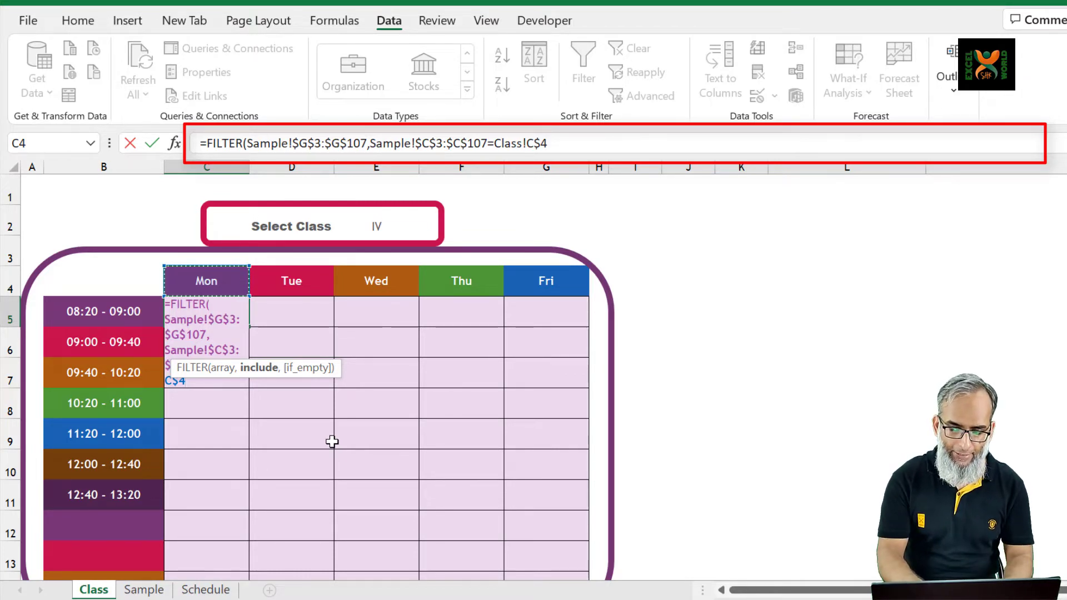
Add a second FILTER condition multiplied onto the first, starting with the time ranges locked as Sample!$I$3:$I$107
text(*)
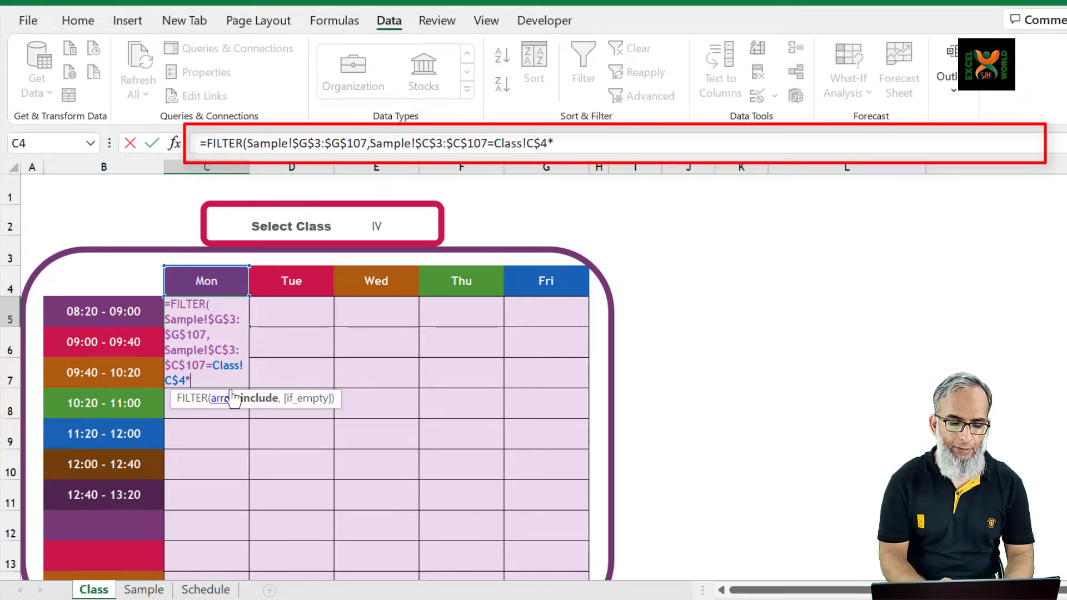
click(177, 305)
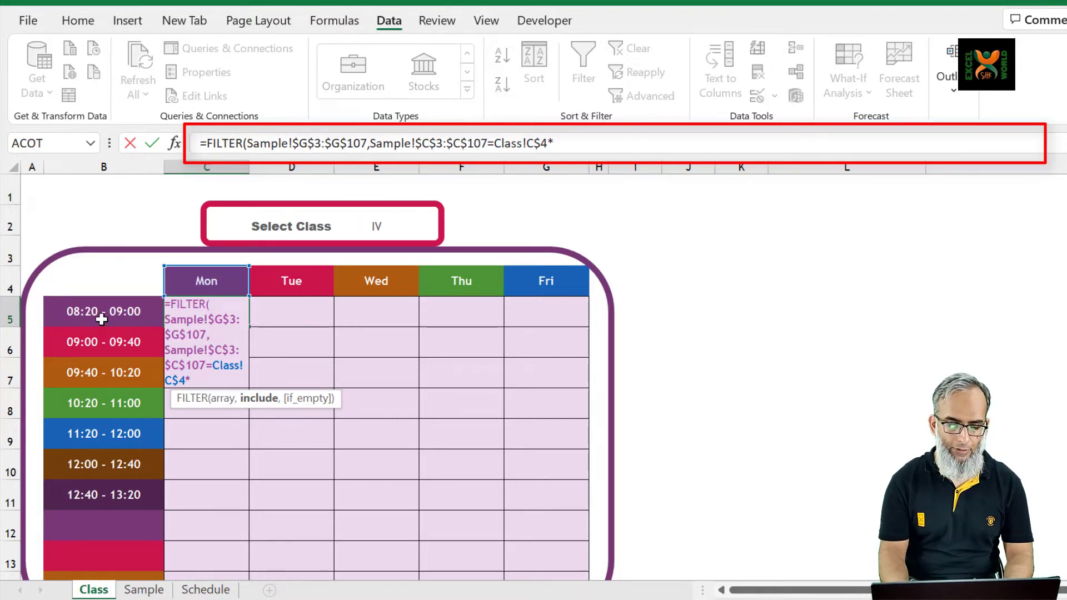
key(ctrl+Page_Down)
click(614, 201)
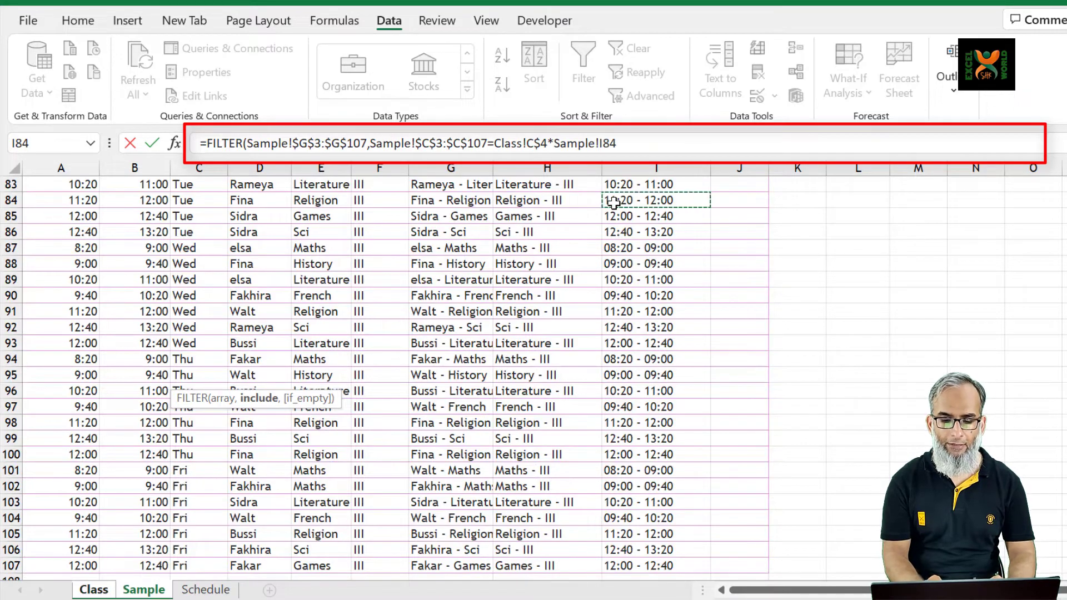
key(ctrl+Up)
key(Down)
key(ctrl+shift+Down)
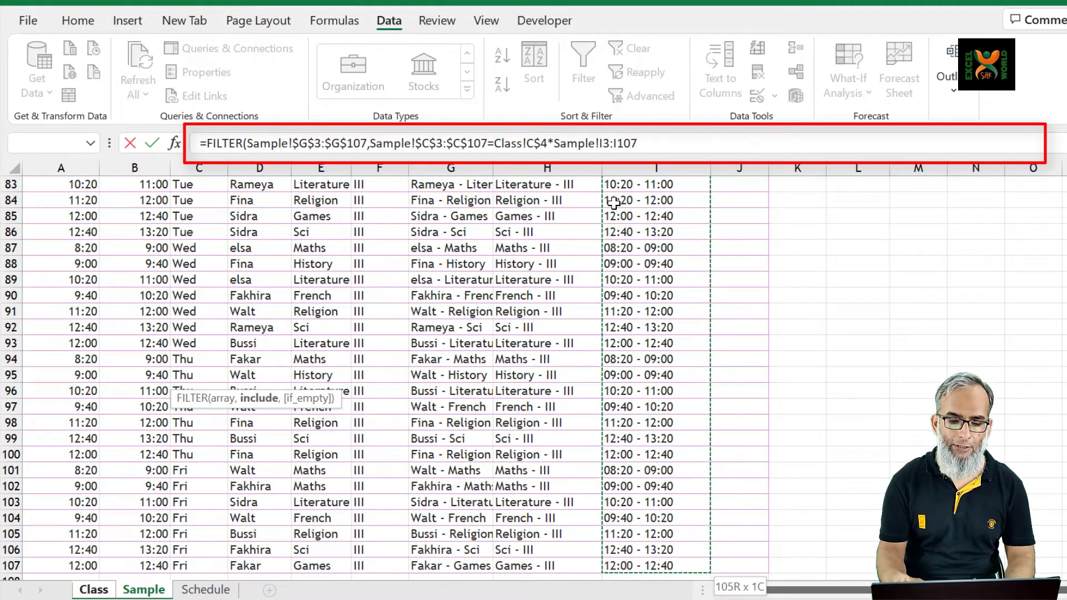
key(F4)
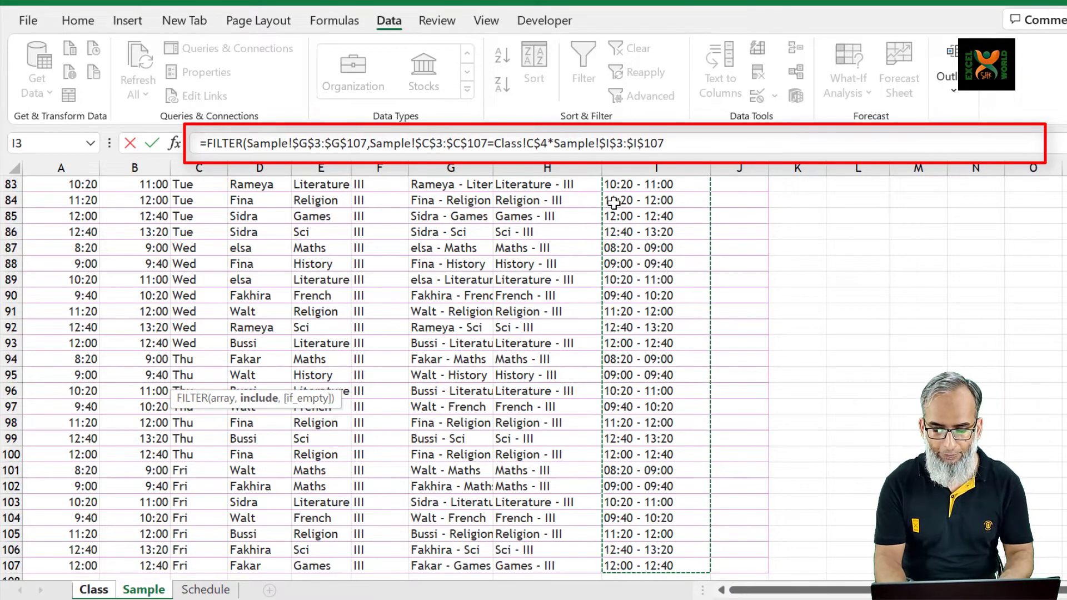
Match the time-range condition to the first time cell as Class!$B5, with only its column locked
text(=)
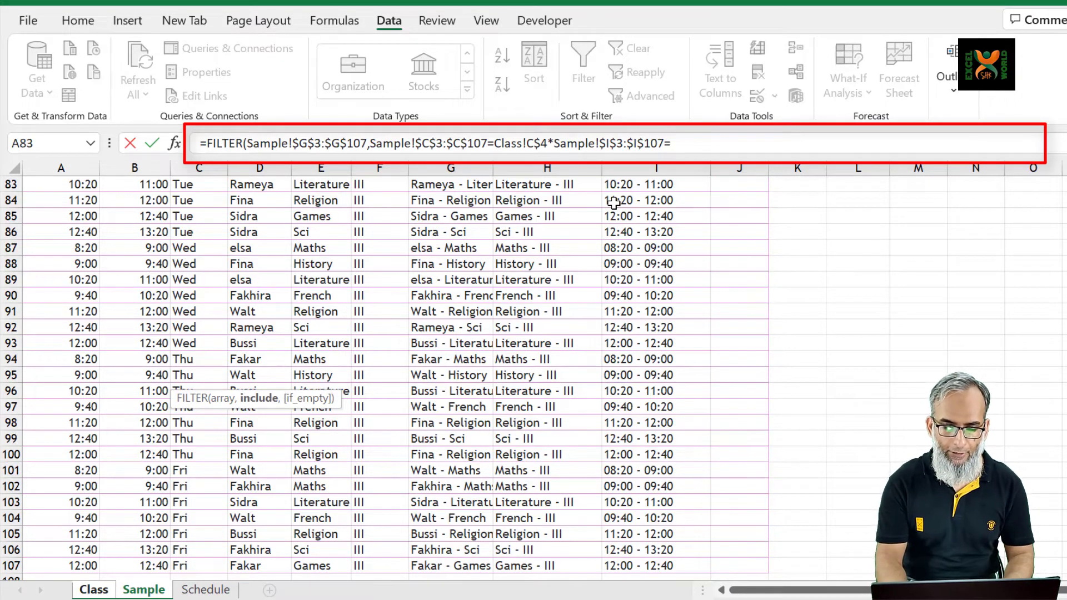
click(99, 590)
click(99, 312)
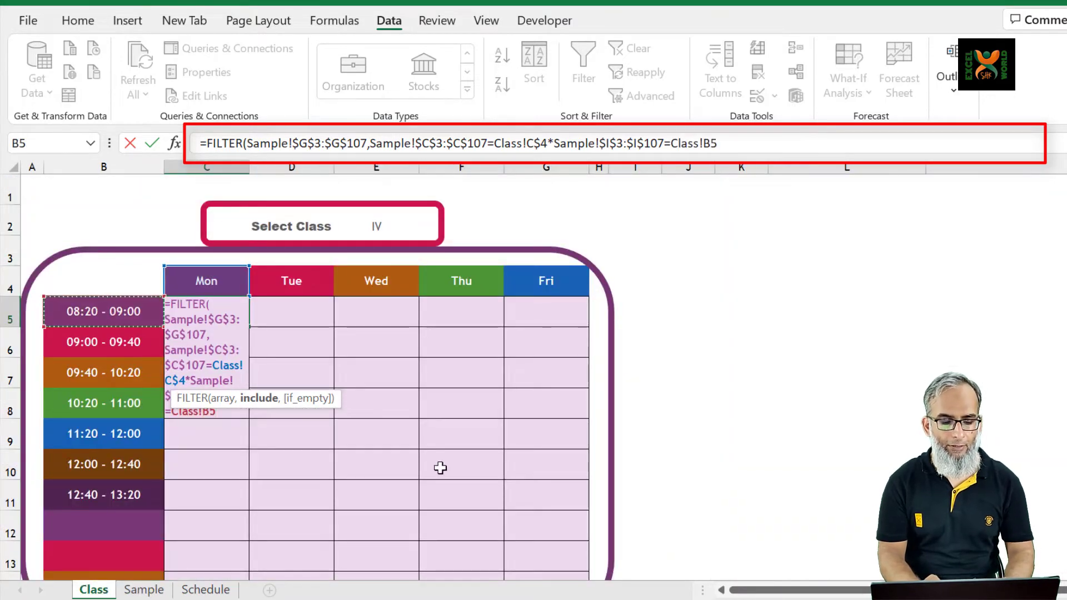
key(F4)
key(F4)
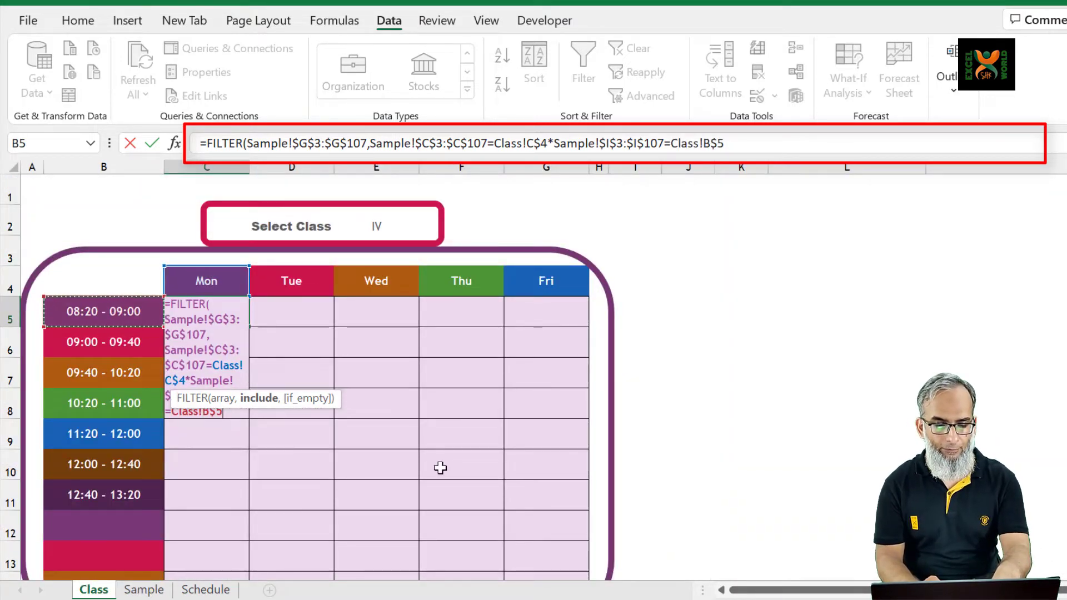
key(F4)
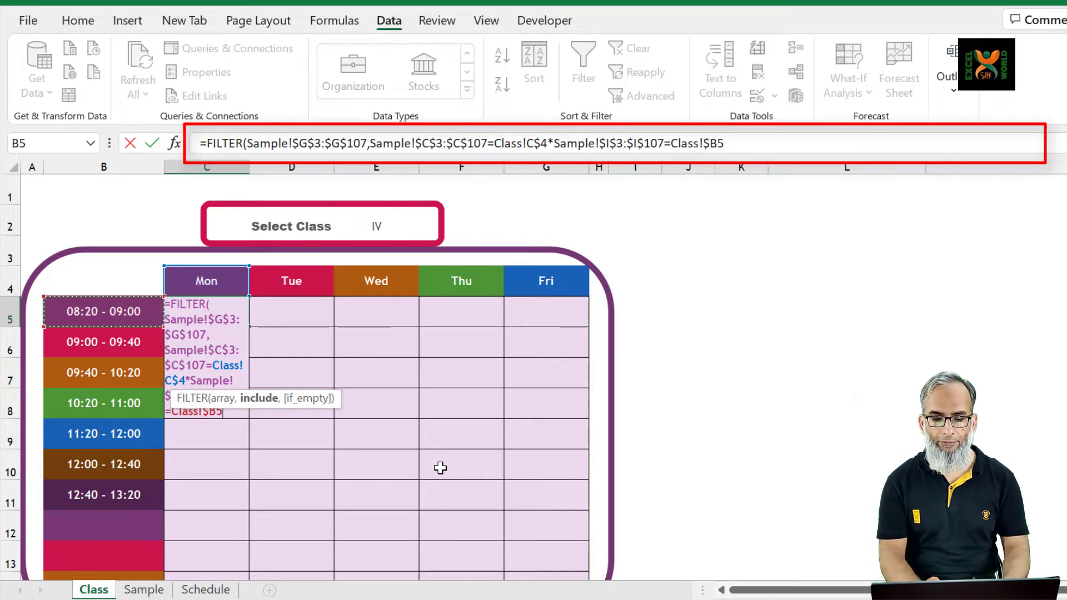
Add a third multiplied FILTER condition, starting with the class column locked as Sample!$F$3:$F$107
text(*)
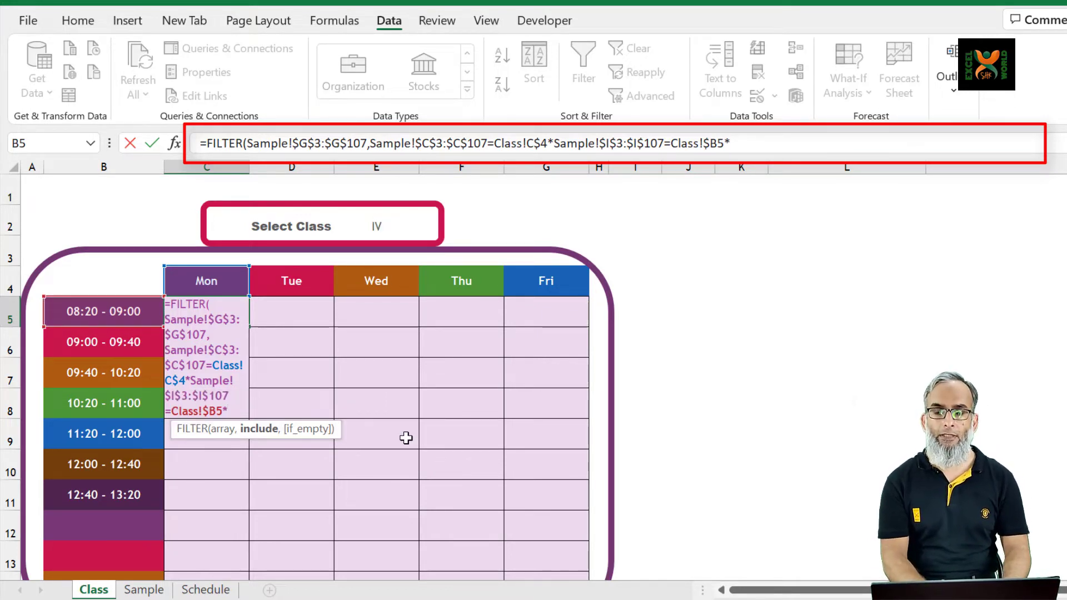
key(ctrl+Page_Down)
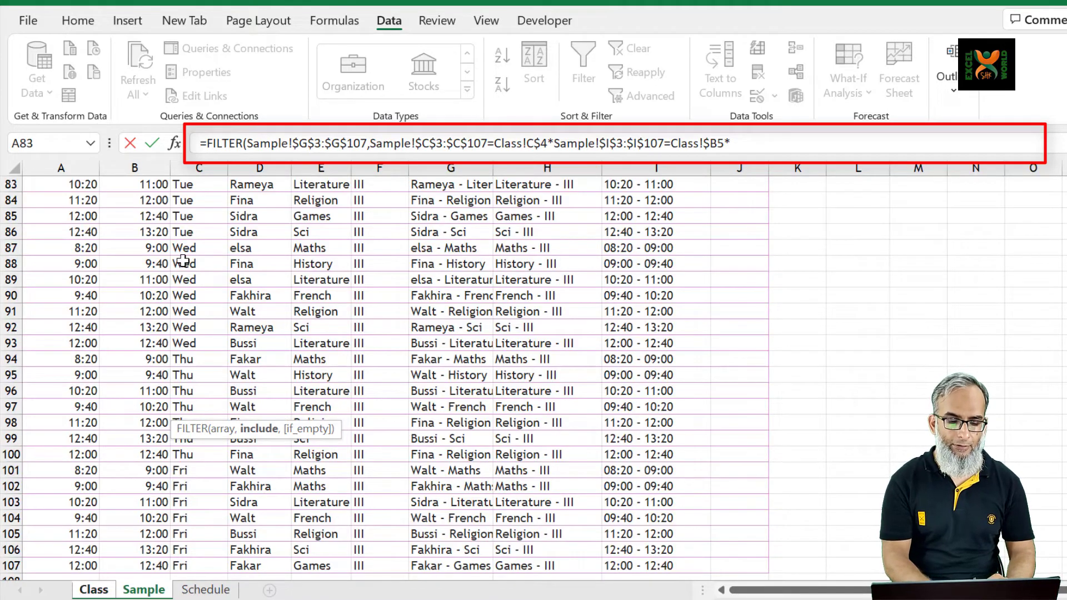
click(382, 242)
key(ctrl+Up)
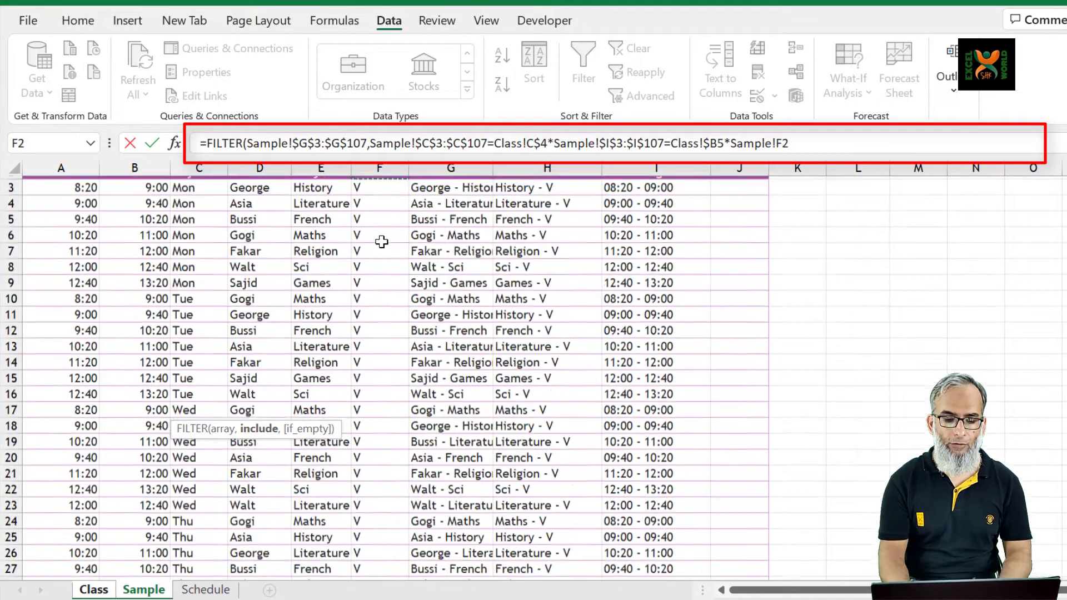
key(Down)
key(ctrl+shift+Down)
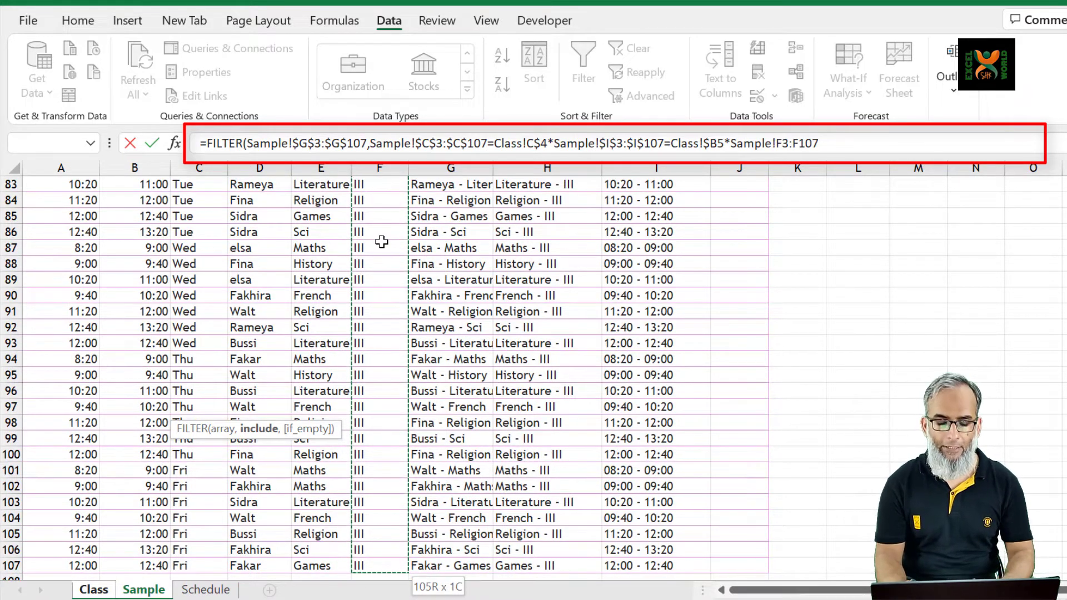
key(F4)
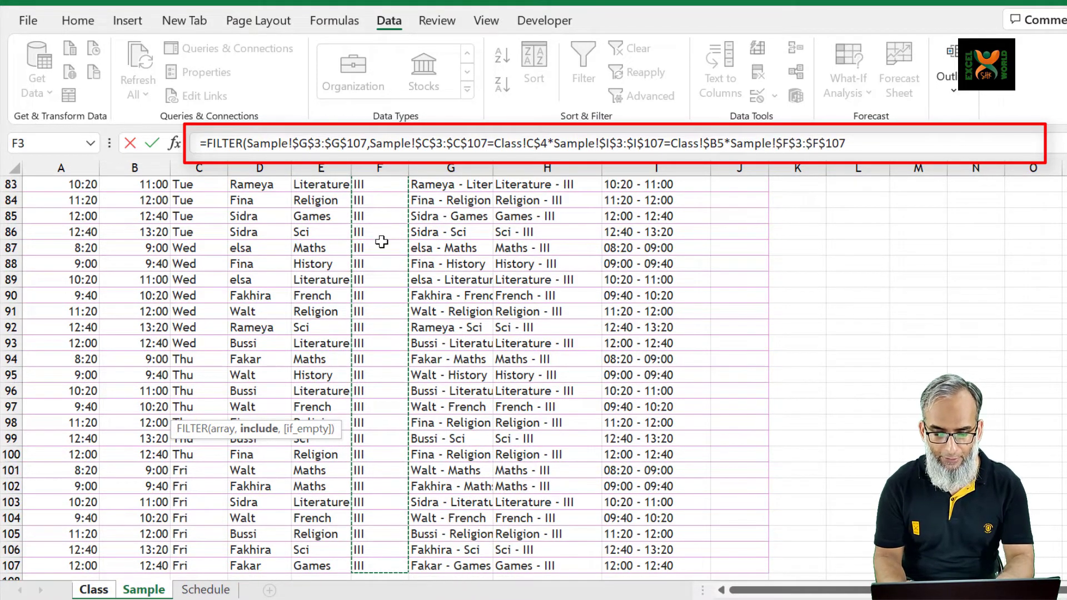
Match the class condition to the selected class cell, fully locked as Class!$E$2, and complete the FILTER formula
text(=)
key(ctrl+Page_Up)
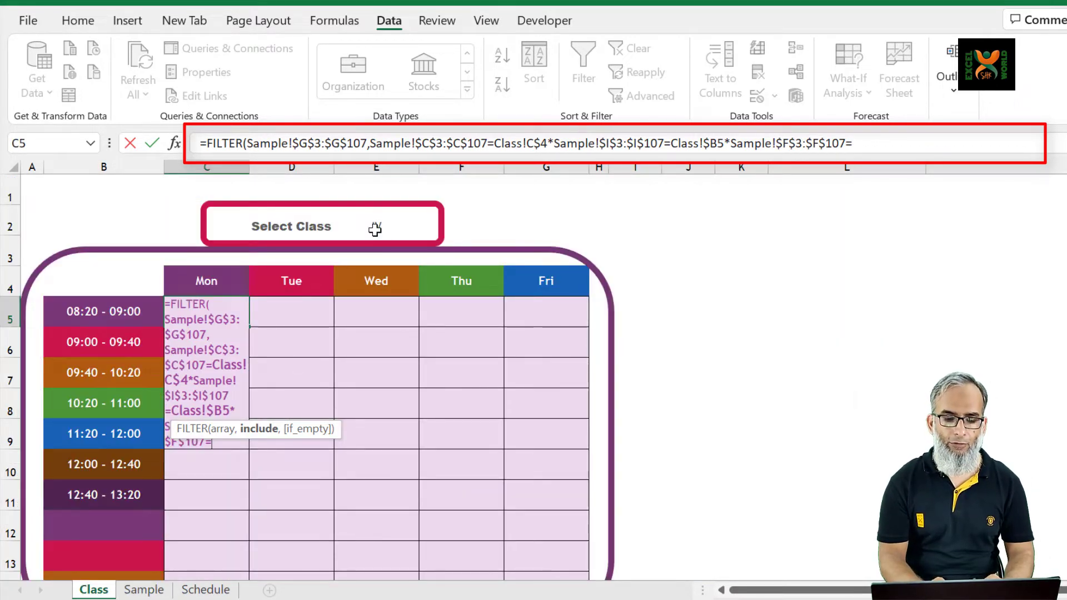
click(375, 229)
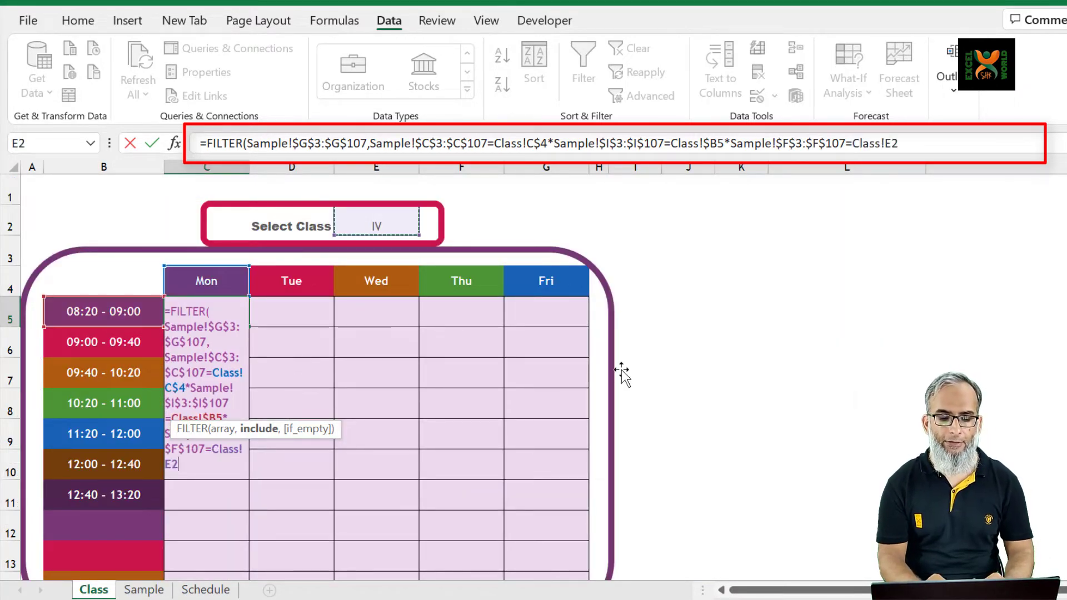
key(F4)
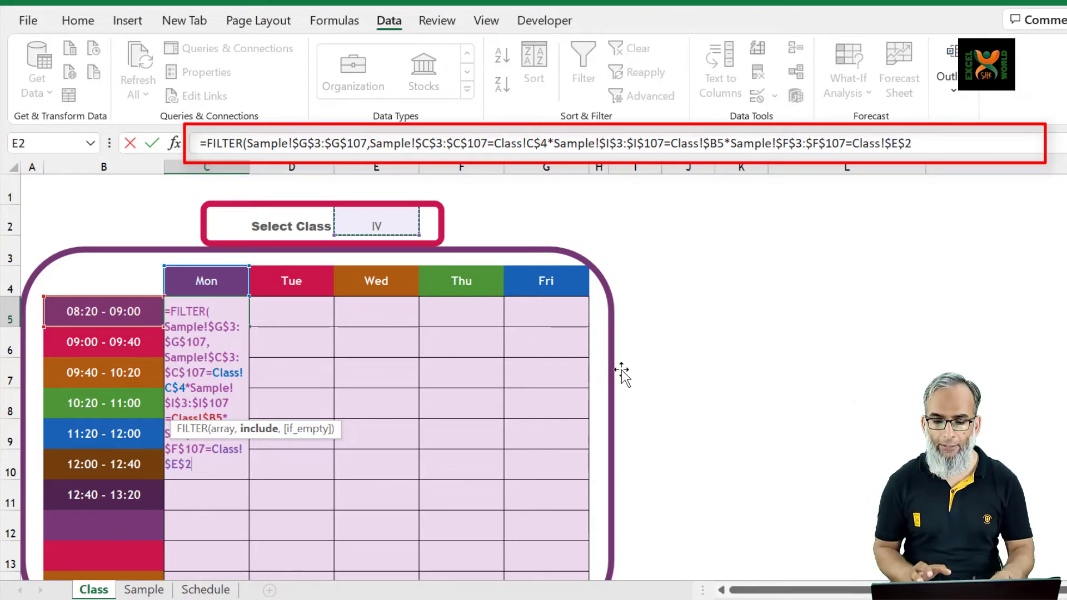
text())
key(Return)
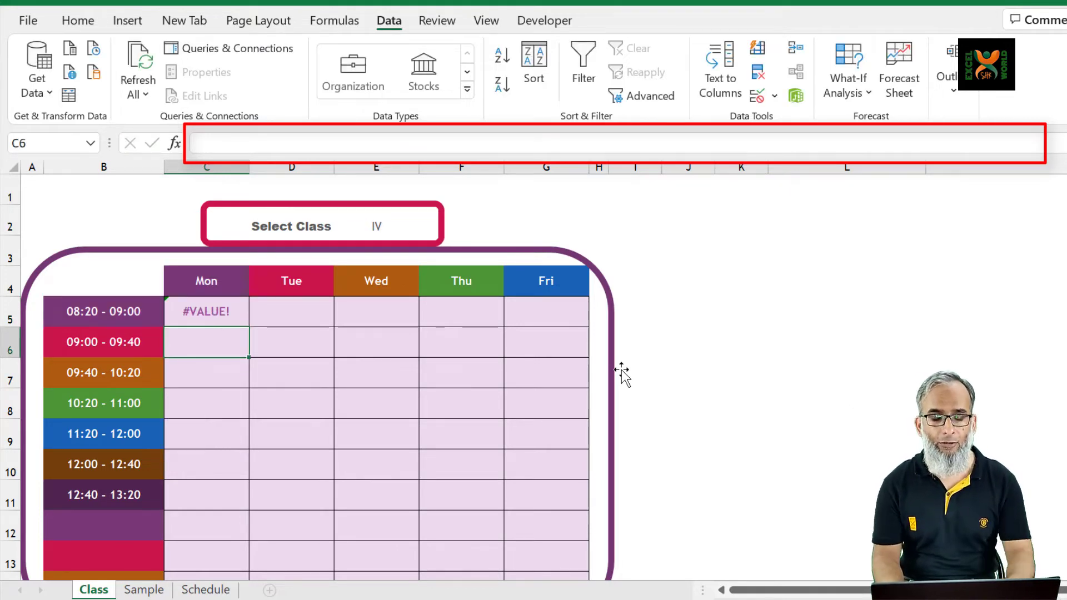
Reopen the FILTER formula in C5 and enclose the day condition Sample!$C$3:$C$107=Class!C$4 in parentheses
key(Up)
key(F2)
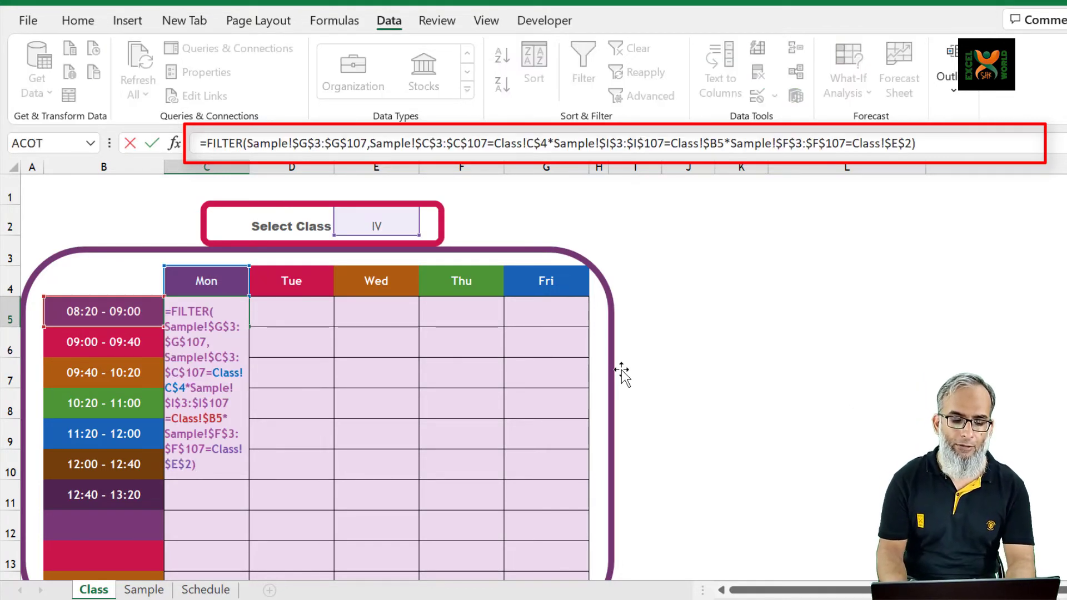
click(370, 144)
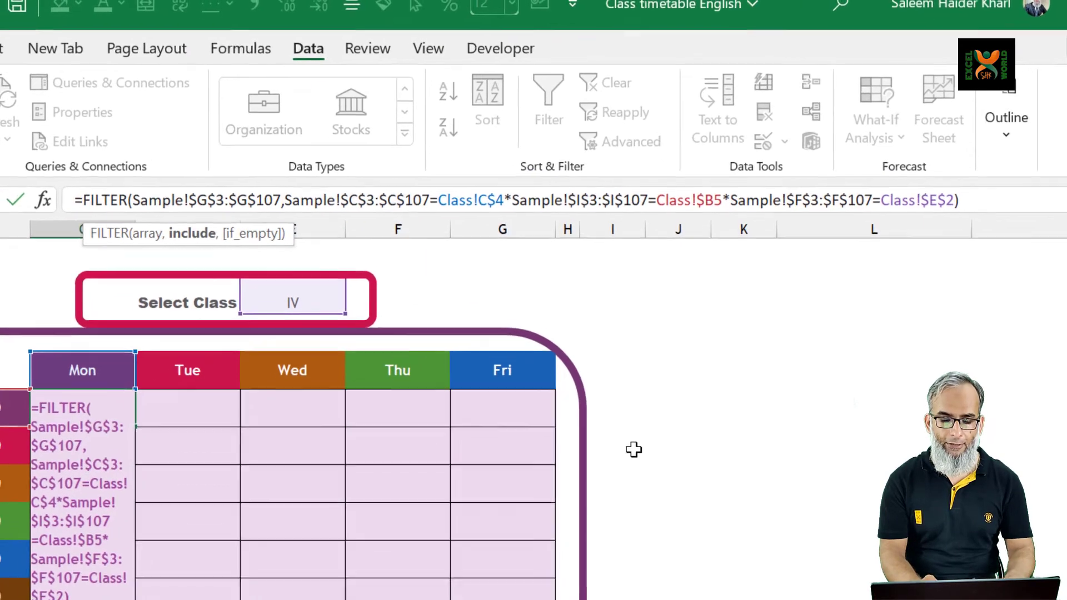
text(()
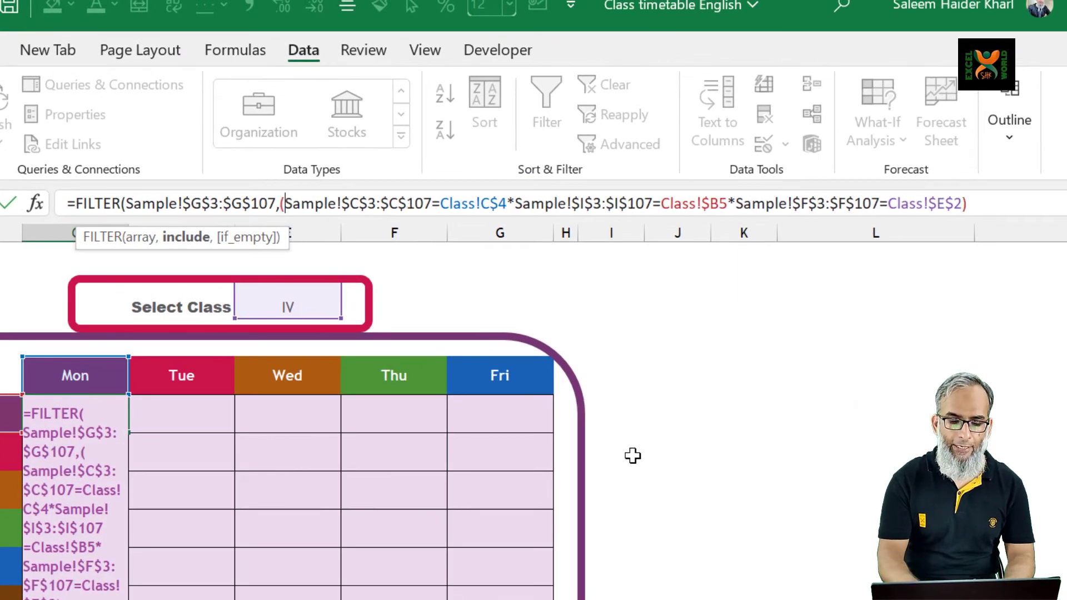
key(Right)
key(Right)
key(Right)
key(Right)
key(Right)
key(Right)
key(Right)
key(Right)
key(Right)
key(Right)
key(Right)
key(Right)
key(Right)
key(Right)
key(Right)
key(Right)
key(Right)
key(Right)
key(Right)
key(Right)
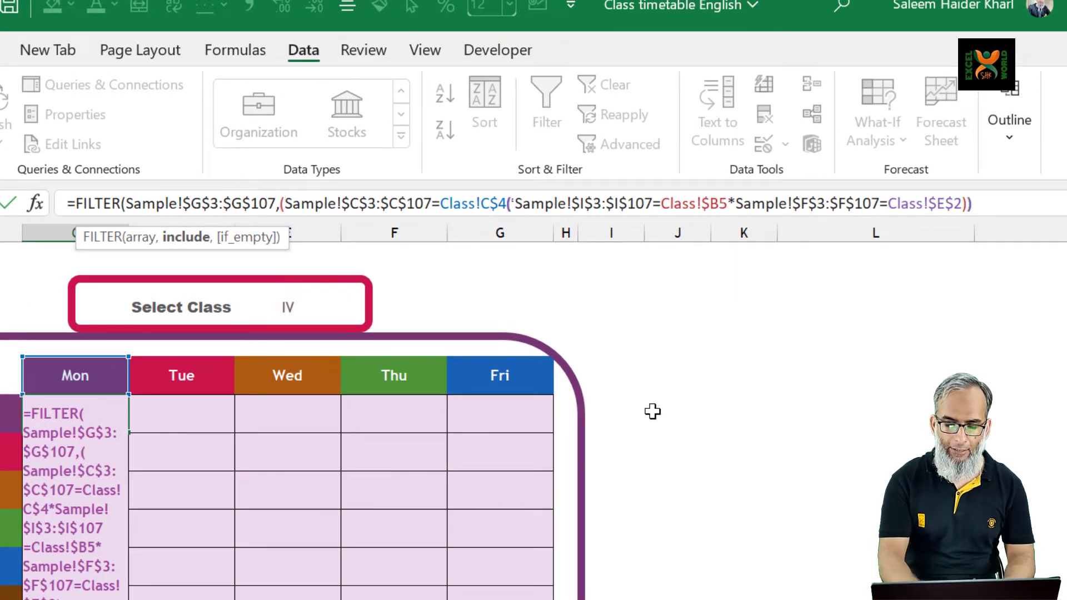
text())
key(Right)
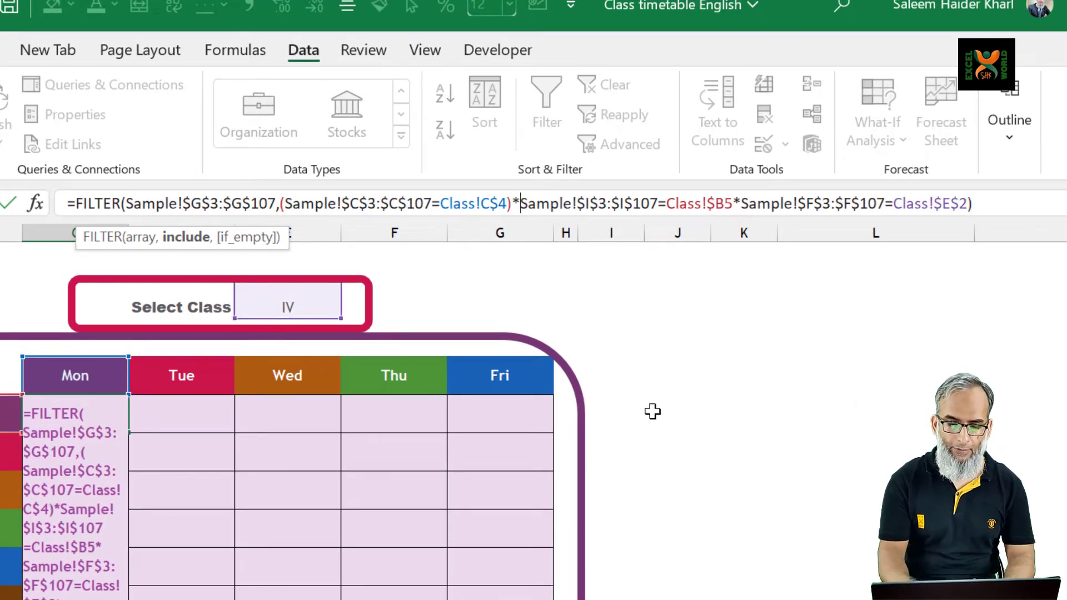
Enclose the time-range and class conditions in their own parentheses and commit the C5 formula
text(()
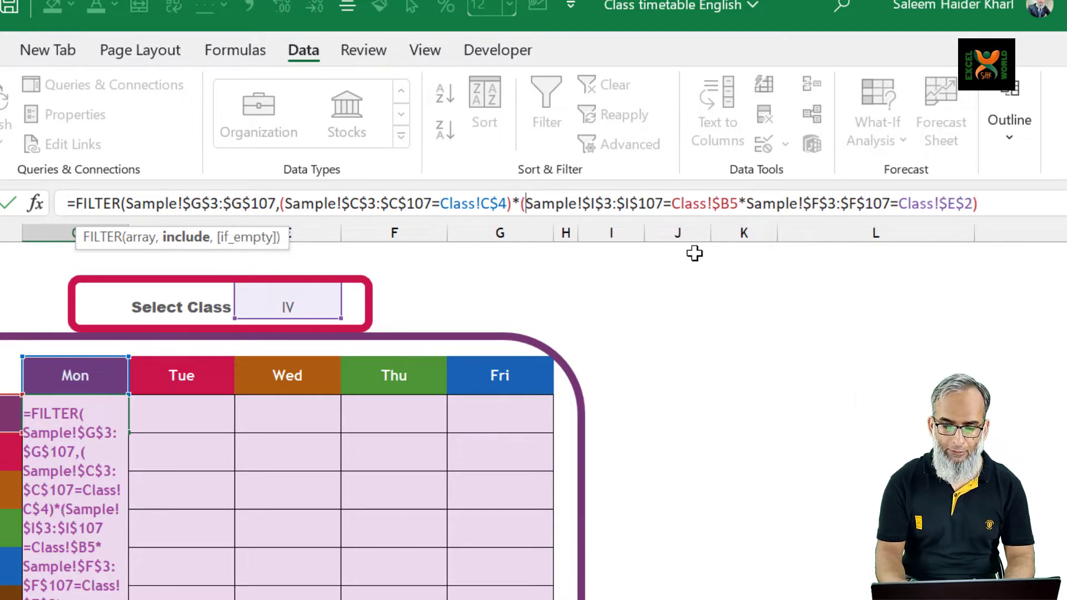
click(739, 204)
text())
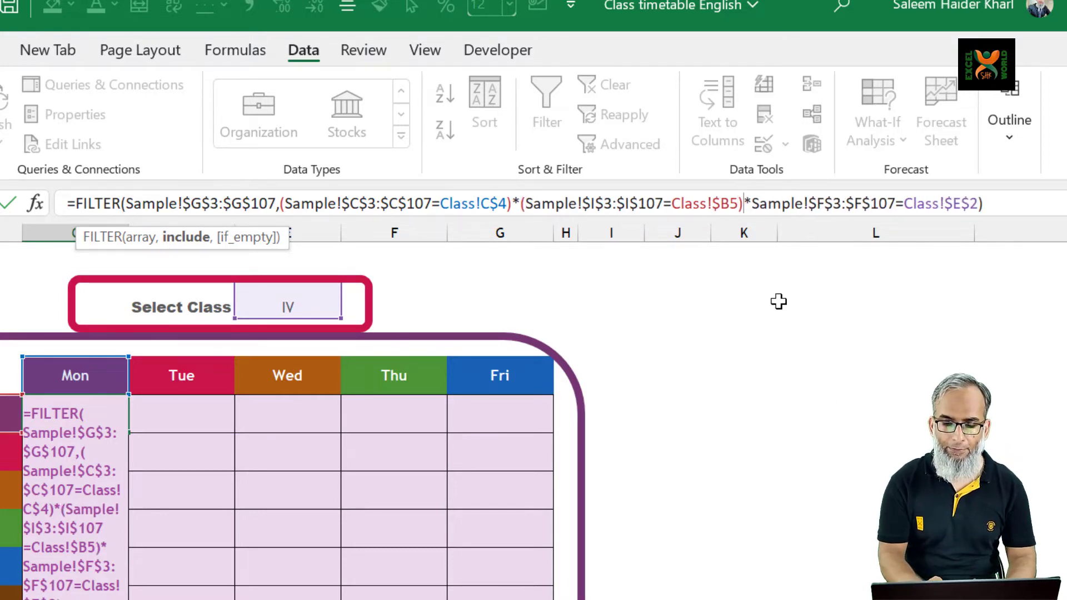
click(751, 203)
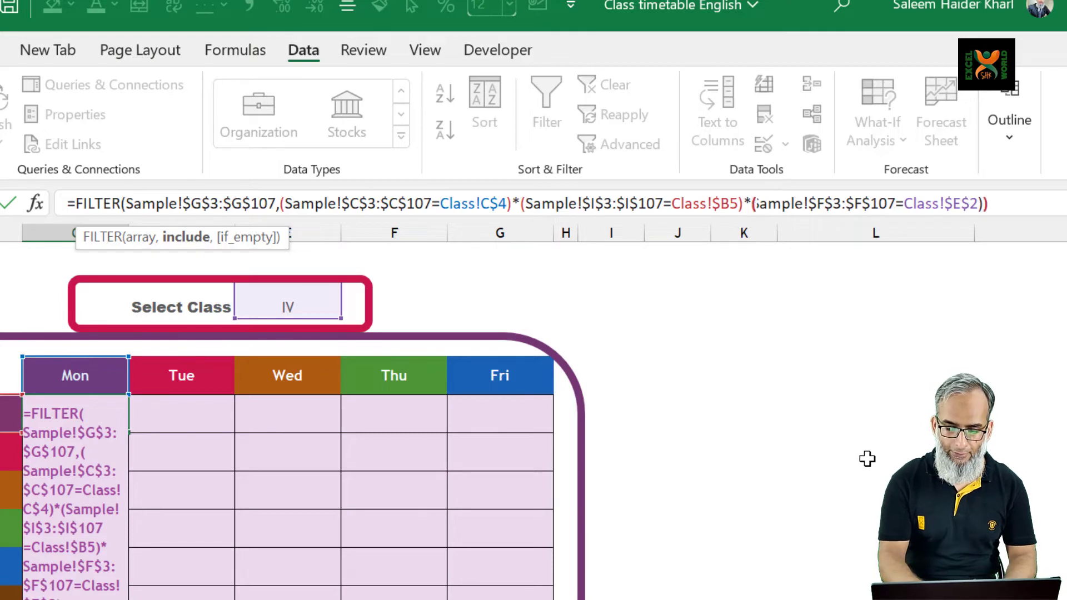
text(()
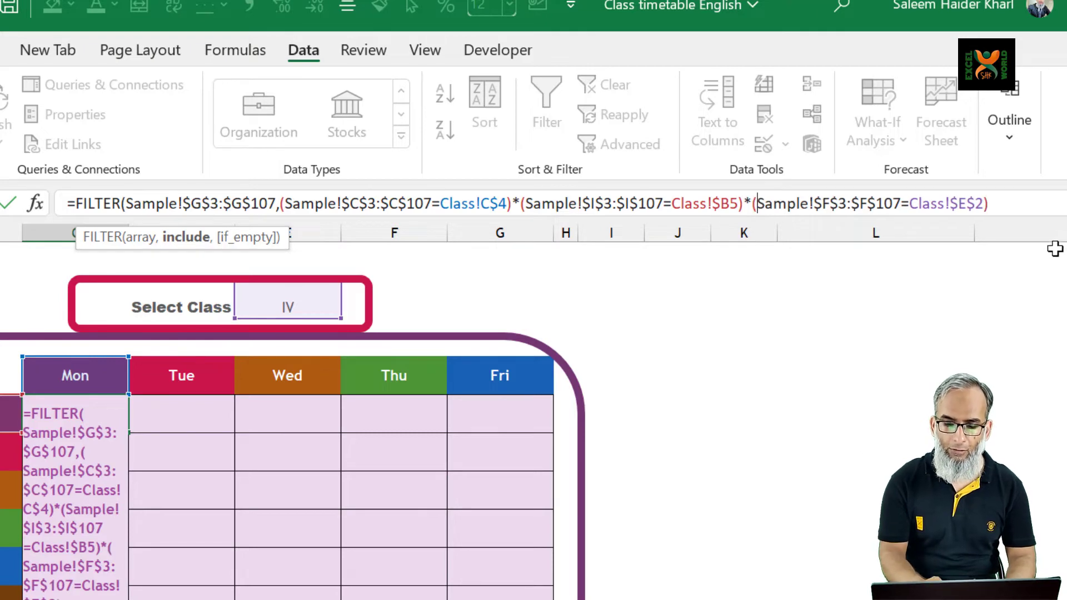
click(1032, 209)
text())
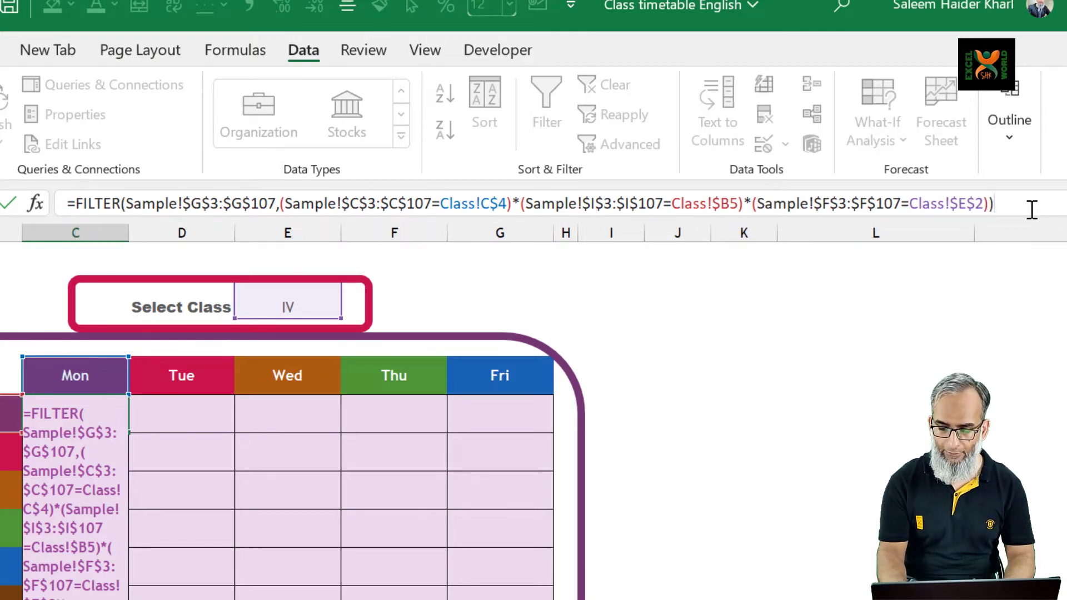
key(Return)
Copy the FILTER formula from C5 across the whole timetable grid, C5:G14
key(Up)
key(ctrl+c)
key(shift+Down)
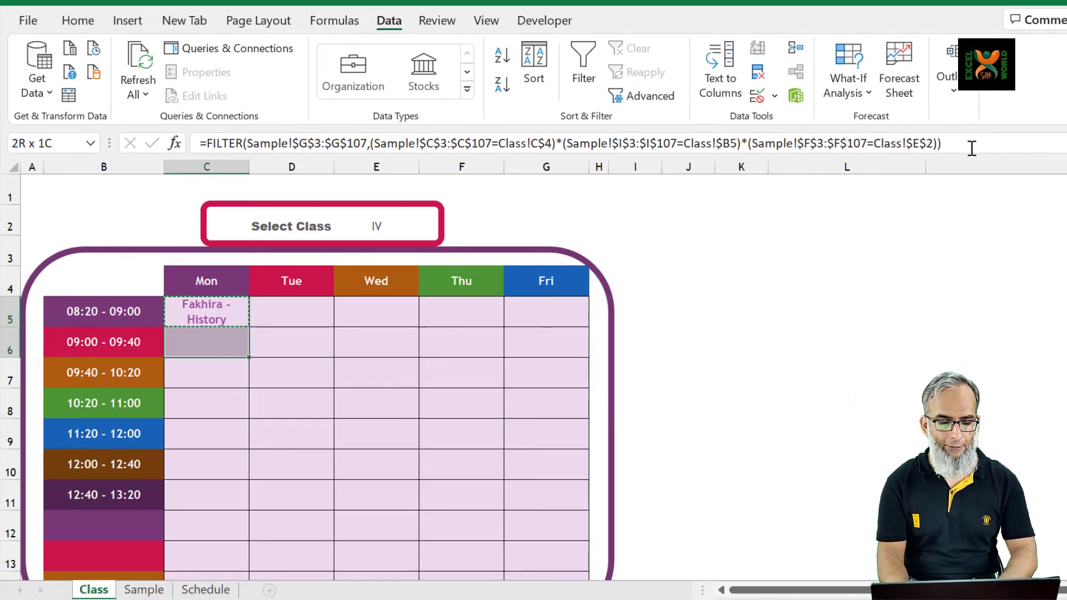
key(shift+Down)
key(shift+Down)
key(shift+Down)
key(shift+Down)
key(shift+Down)
key(shift+Down)
key(shift+Down)
key(shift+Down)
key(shift+Right)
key(shift+Right)
key(shift+Right)
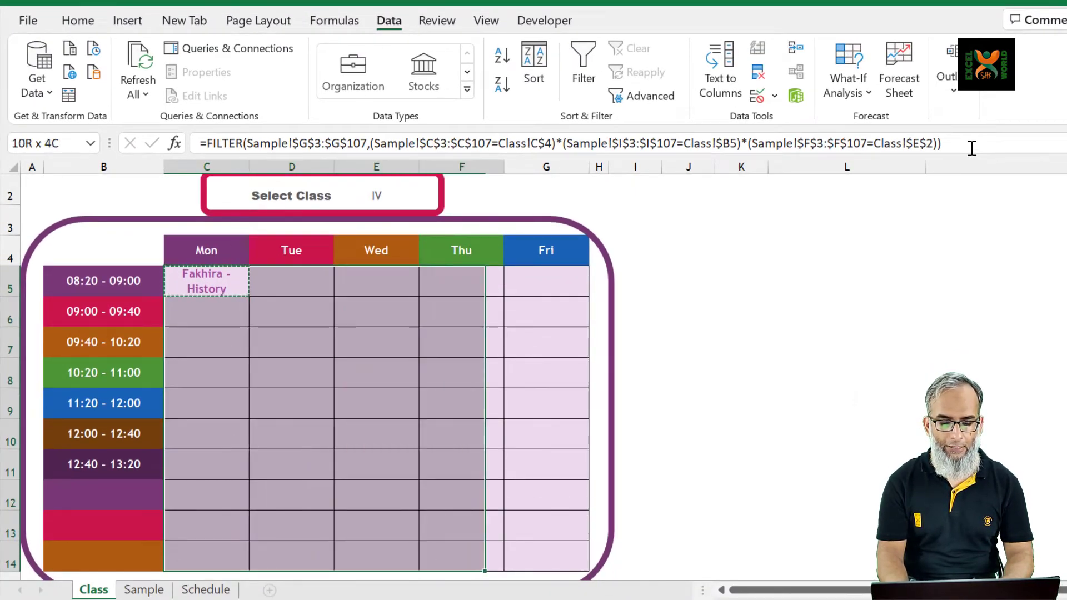
key(shift+Right)
key(ctrl+v)
Add an empty-text if_empty argument ("") to the FILTER formula in C5 and commit it
key(Down)
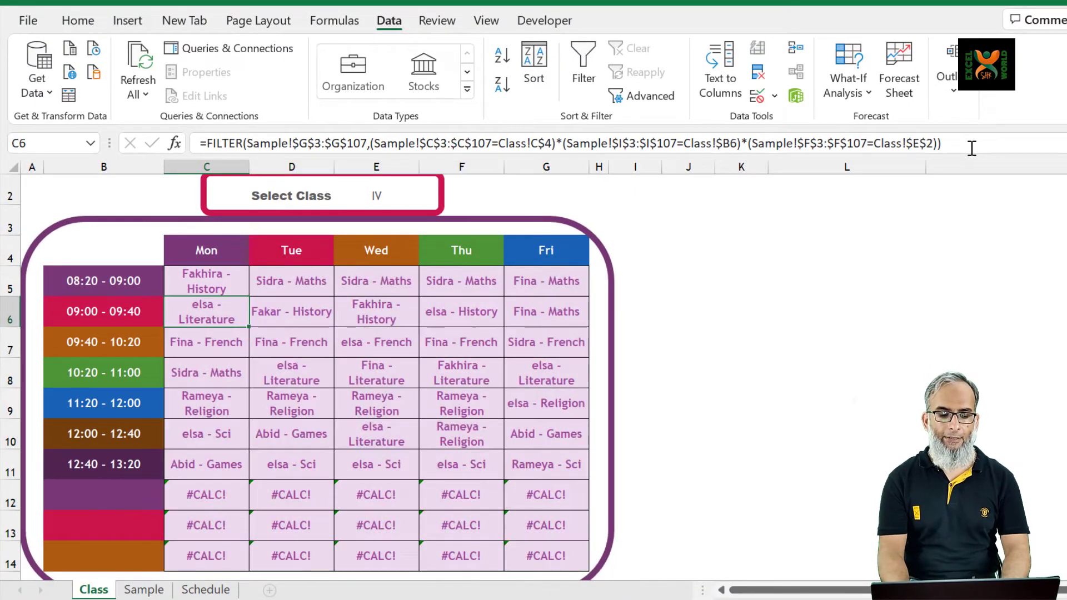
key(Down)
key(Down)
key(Down)
key(Down)
key(Down)
key(Down)
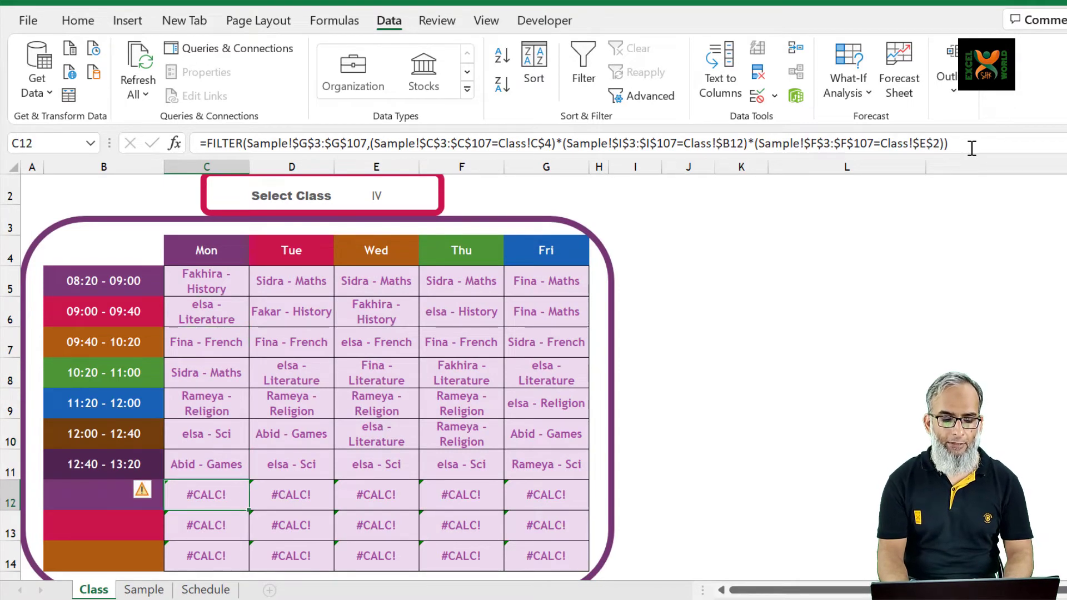
key(Left)
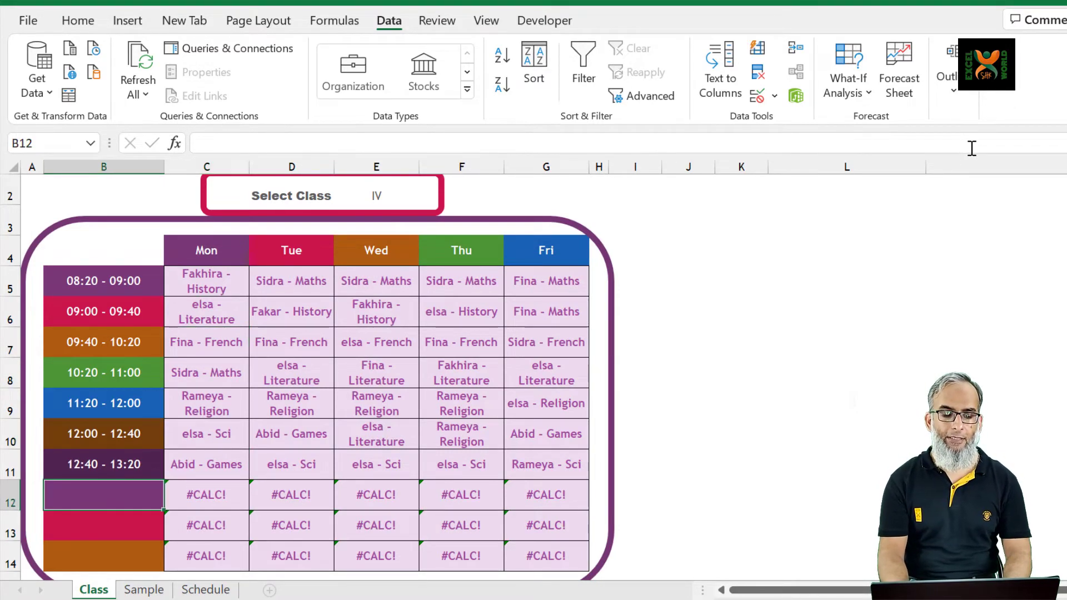
key(ctrl+Up)
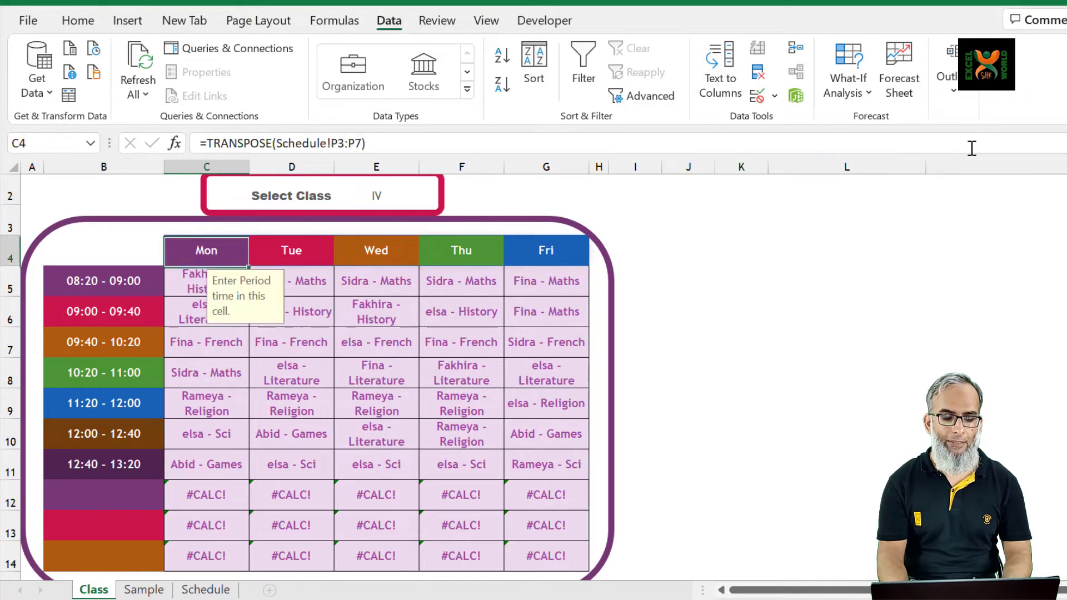
key(Down)
key(F2)
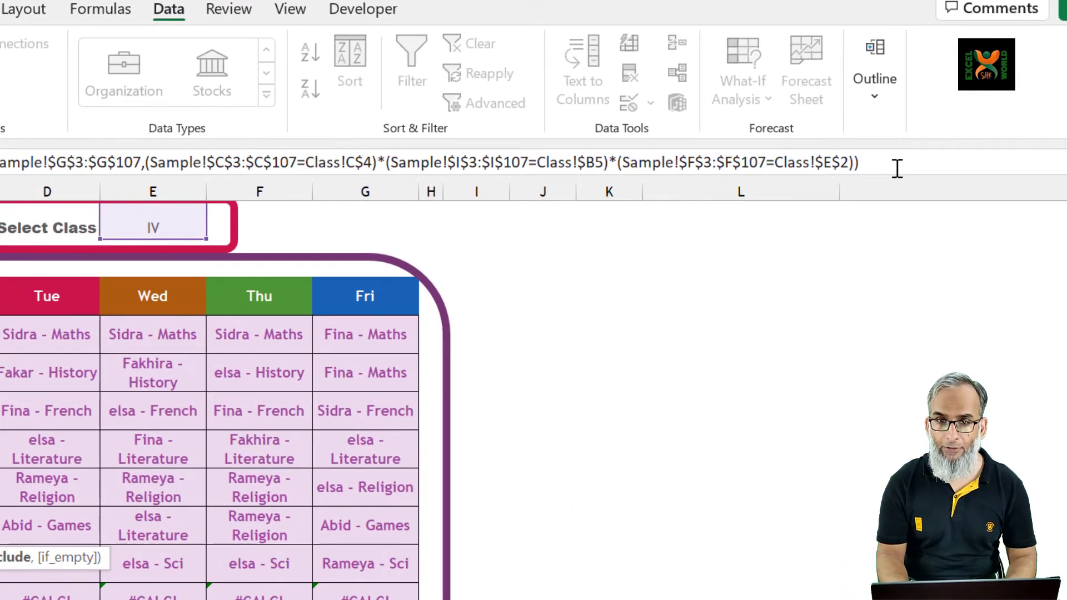
text(,"")
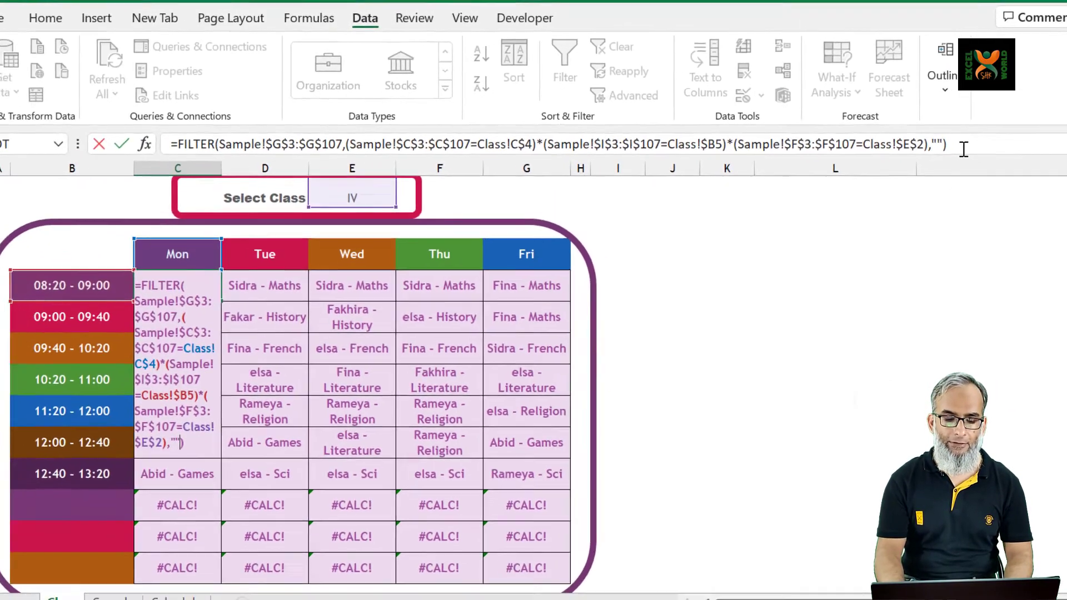
key(ctrl+Return)
Copy the revised FILTER formula from C5 over the whole timetable grid, C5:G14
key(ctrl+c)
key(ctrl+shift+End)
key(ctrl+v)
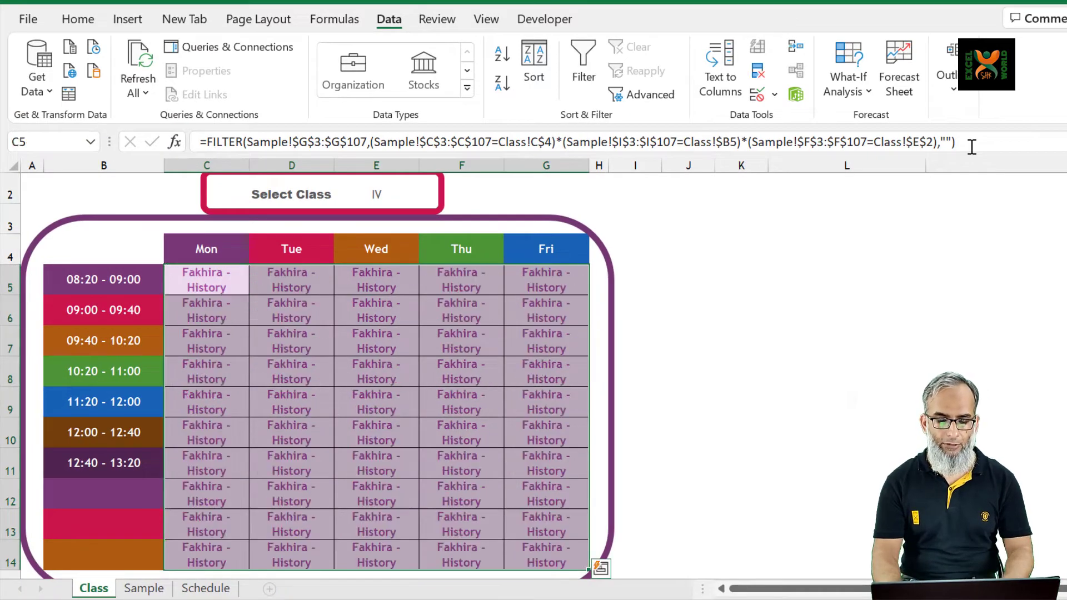
key(Down)
key(Down)
key(Down)
key(Down)
key(Down)
key(Down)
key(Down)
key(Down)
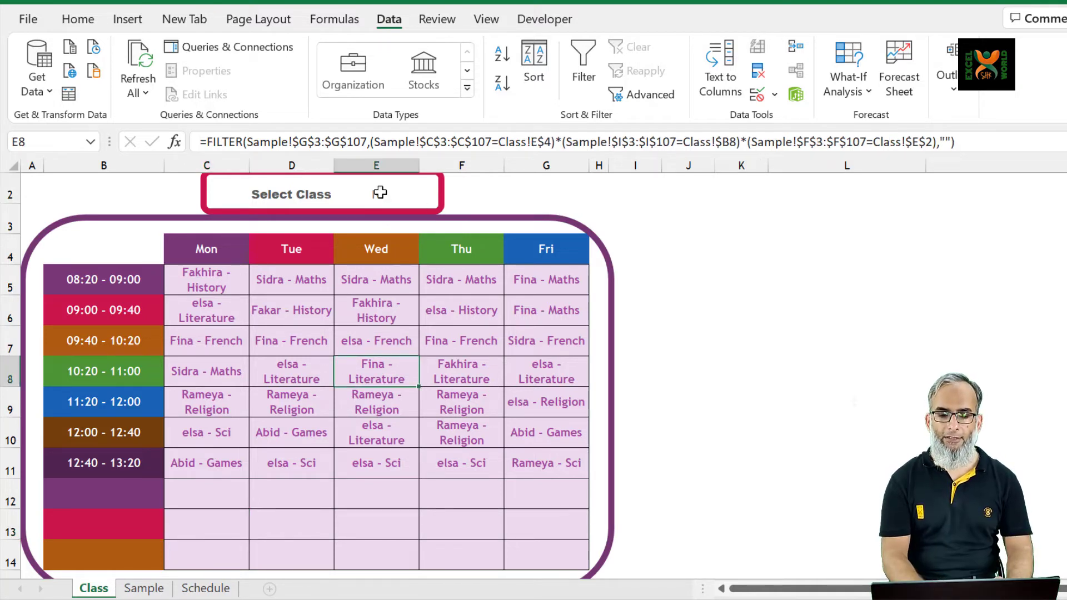
Switch the selected class in E2 to III to test the timetable
click(386, 193)
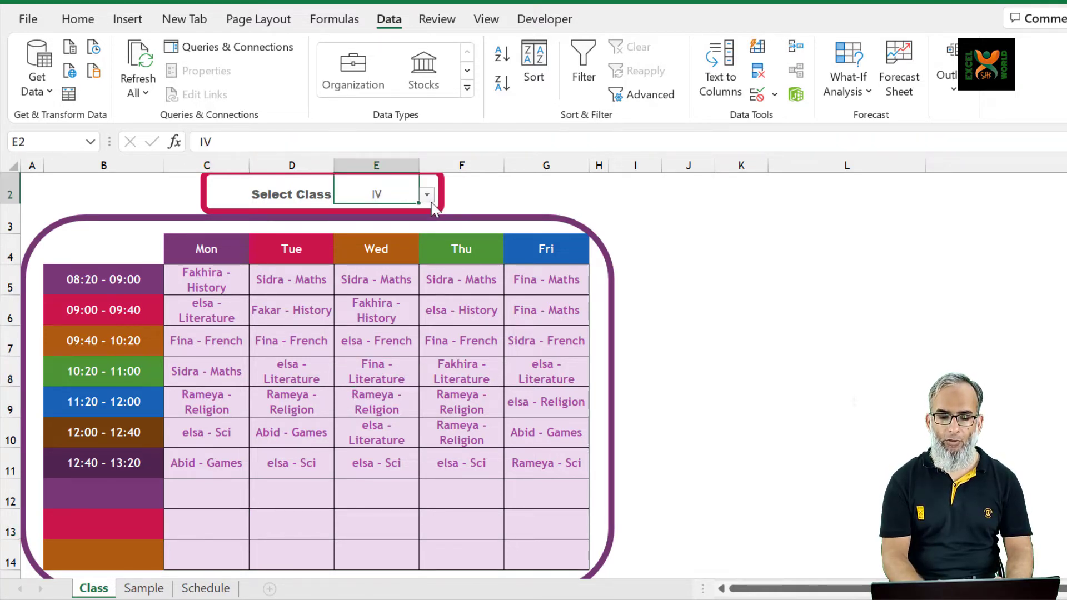
click(427, 194)
click(360, 232)
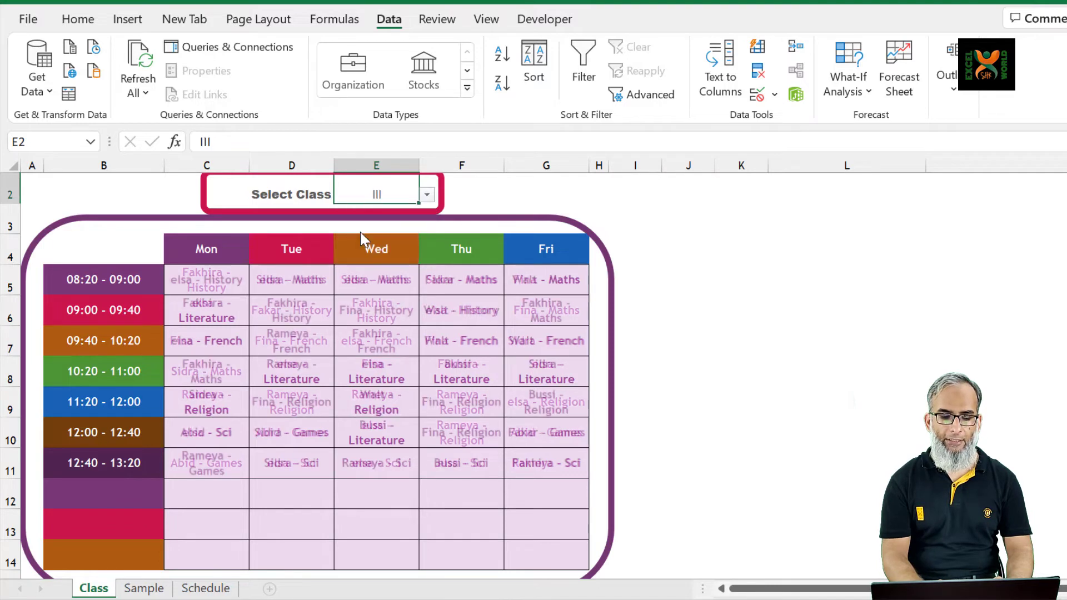
click(367, 353)
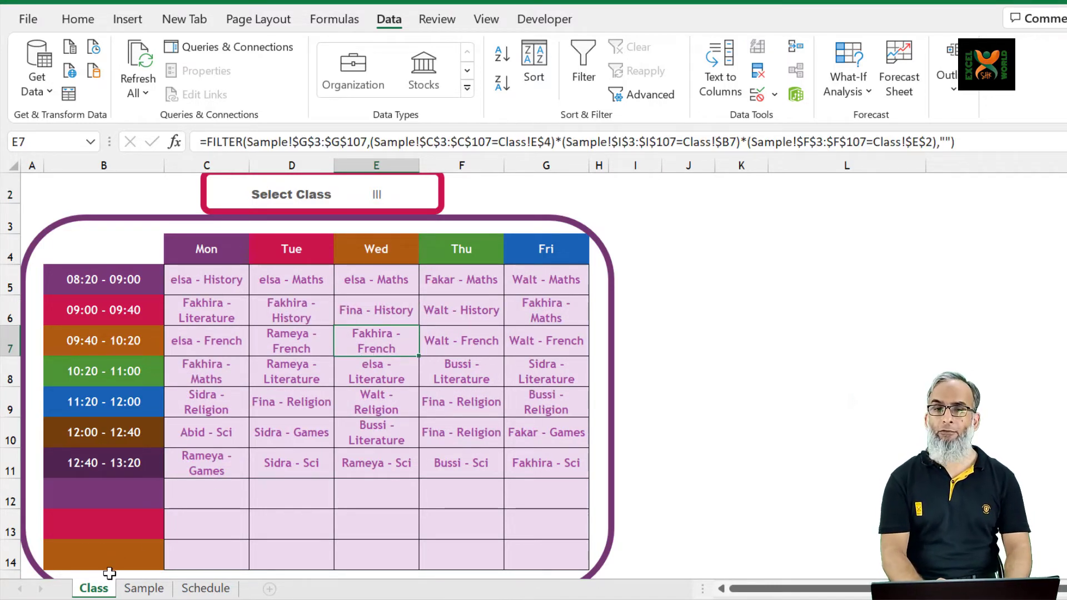
Duplicate the Class sheet and set the copy's E2 list validation source to the teacher list, =Schedule!$L$3:$L$14
drag(103, 590, 135, 588)
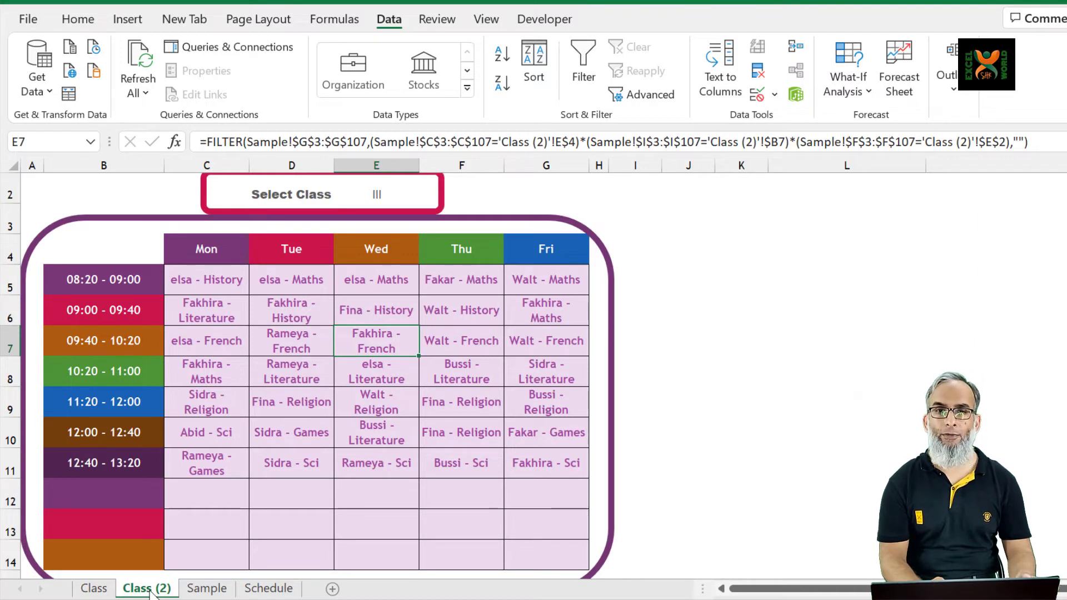
click(375, 194)
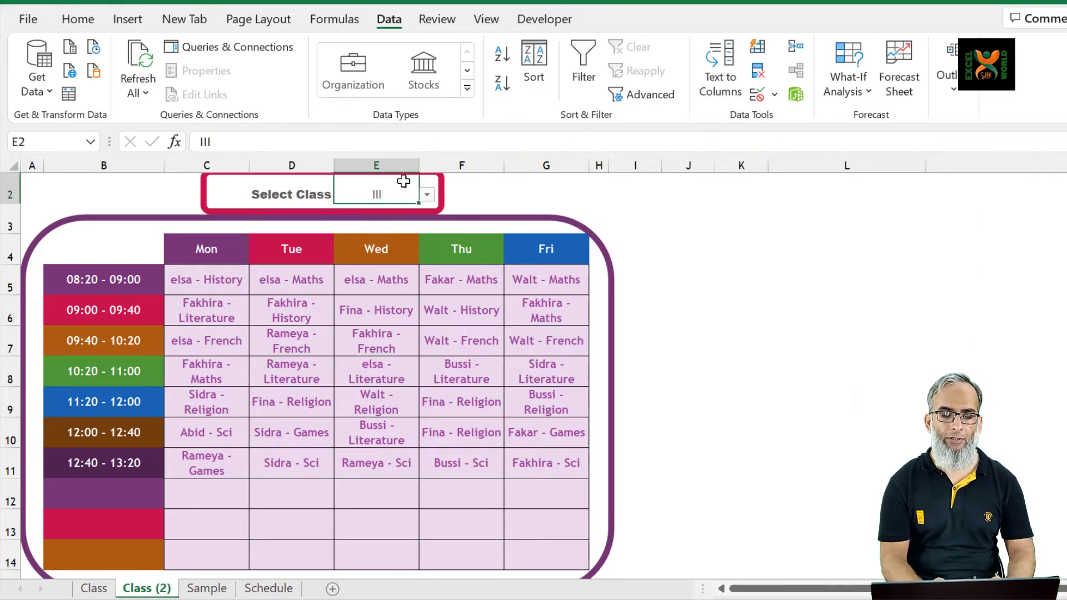
click(759, 103)
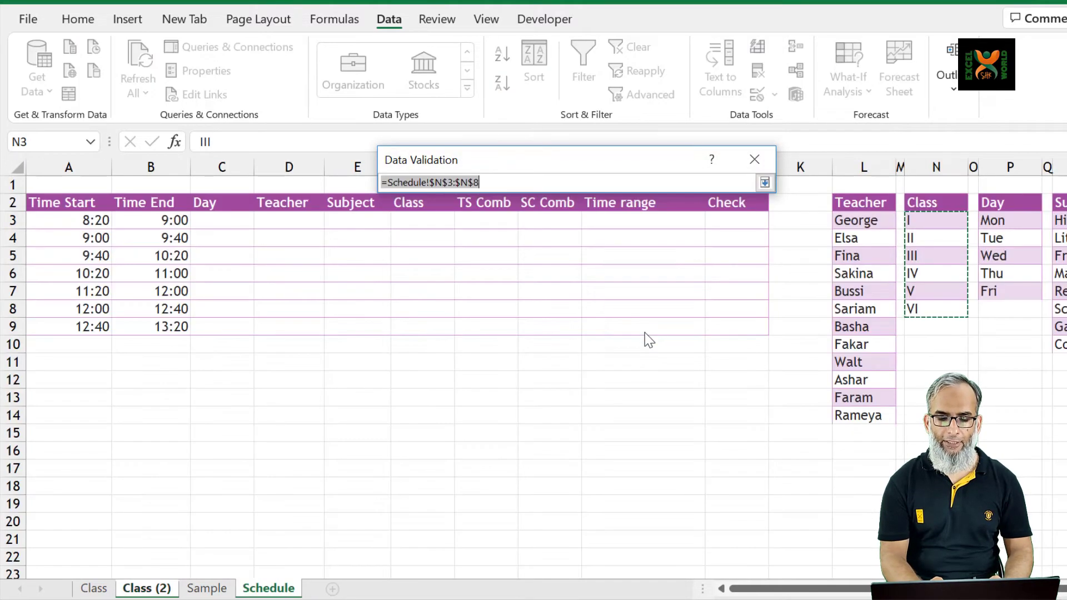
click(856, 221)
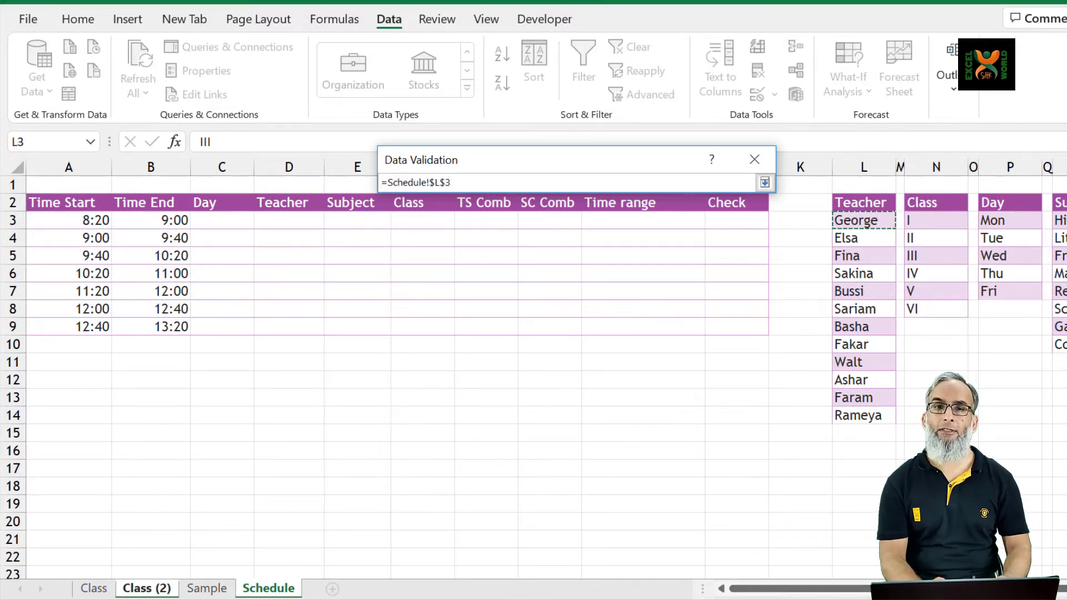
key(ctrl+shift+Down)
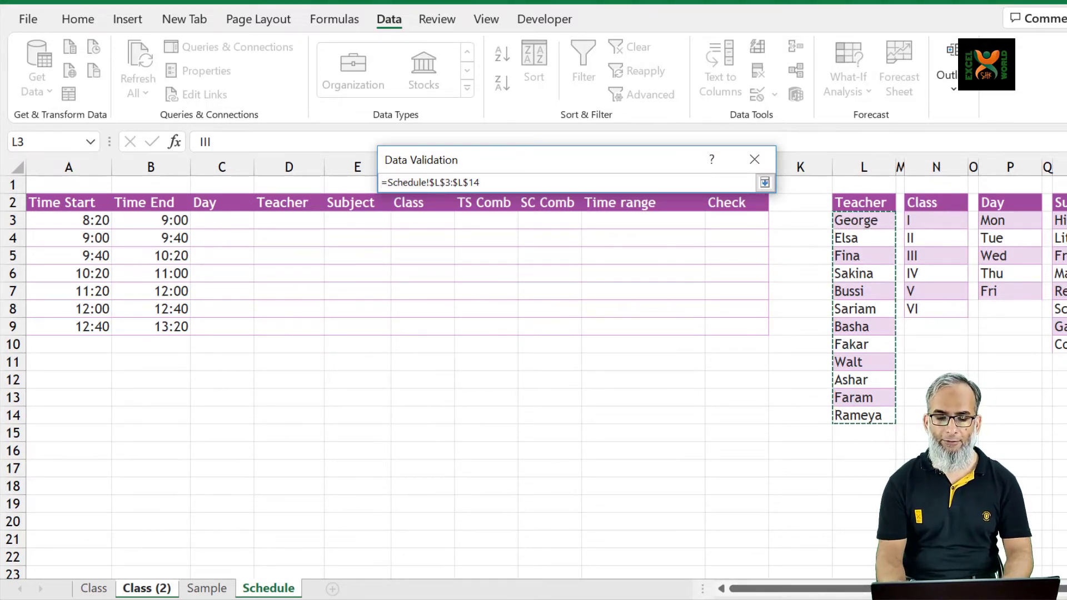
click(764, 182)
click(652, 442)
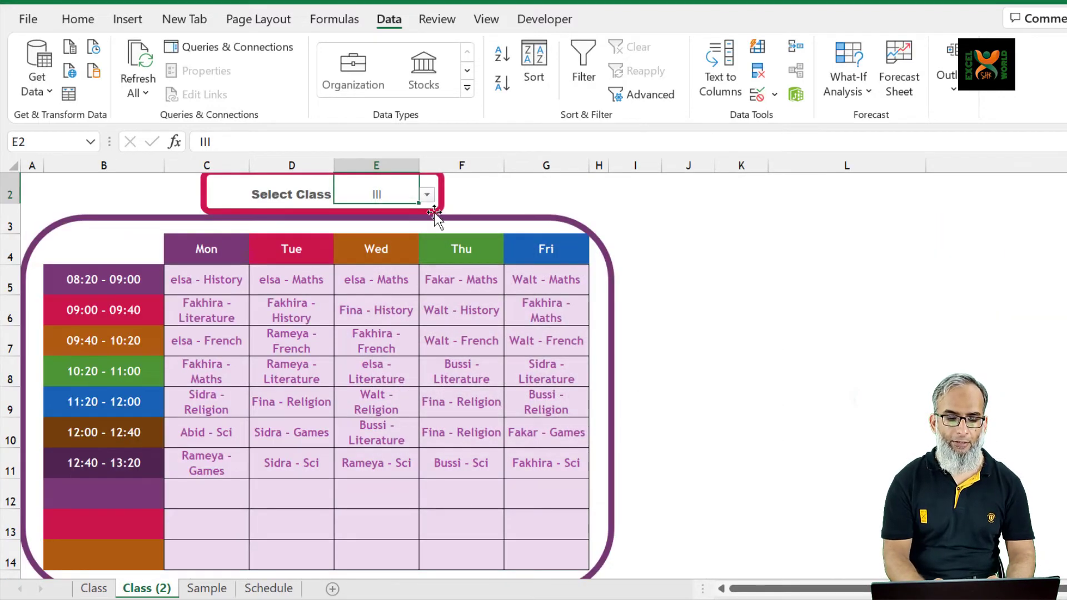
Choose the fifth teacher of the list in the E2 drop-down of Class (2)
click(426, 195)
key(Escape)
click(381, 260)
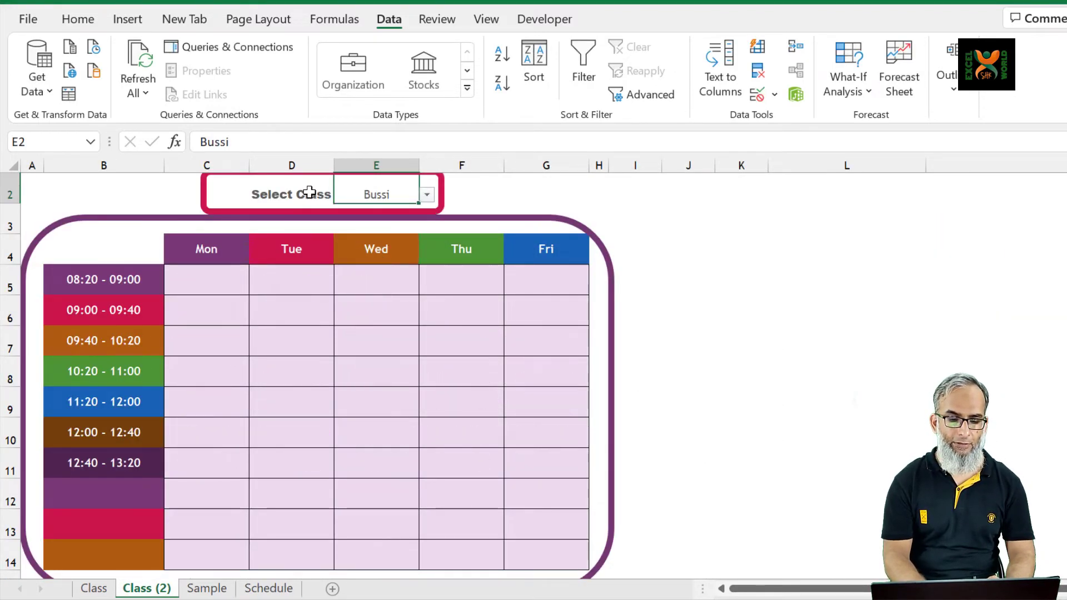
Try to replace the word Class with Teacher in the D2 label
click(310, 193)
key(F2)
key(ctrl+shift+Left)
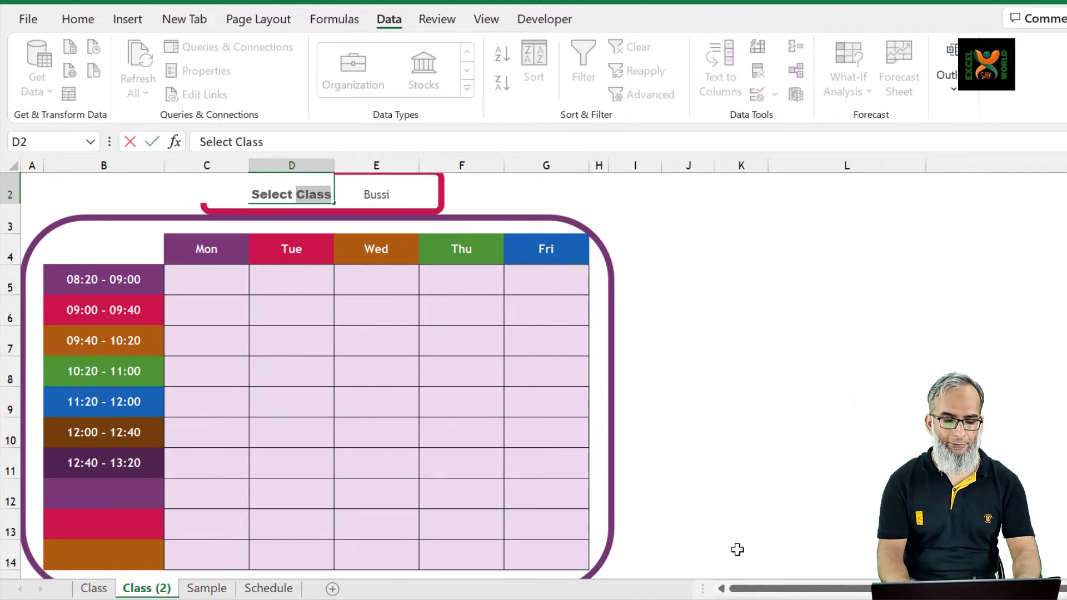
text(Teacher)
key(Return)
key(Down)
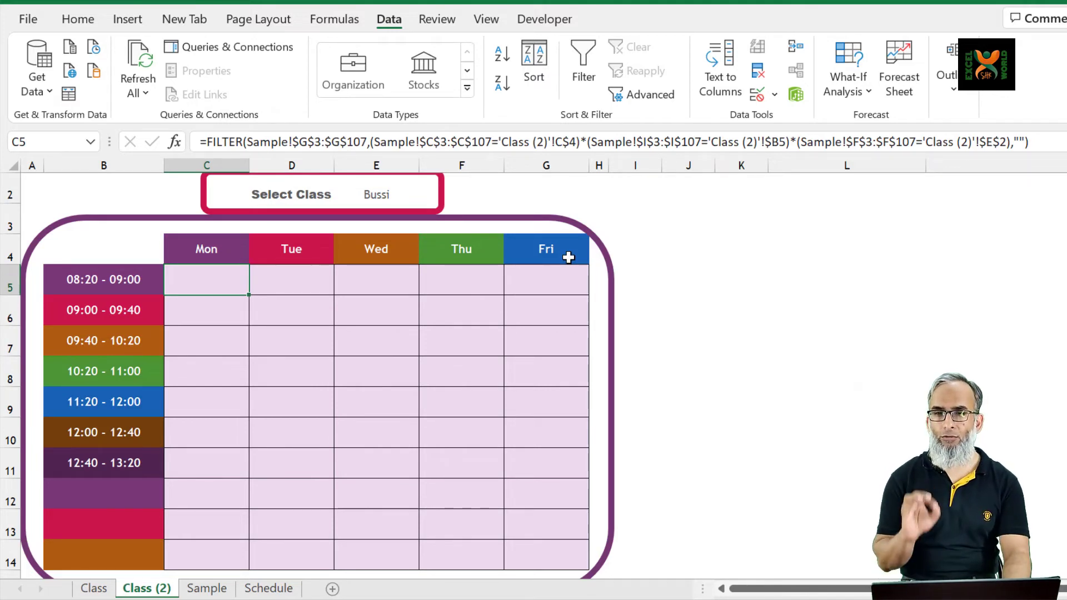
Reopen the FILTER formula in C5 of Class (2) and remove its array argument, Sample!$G$3:$G$107
key(F2)
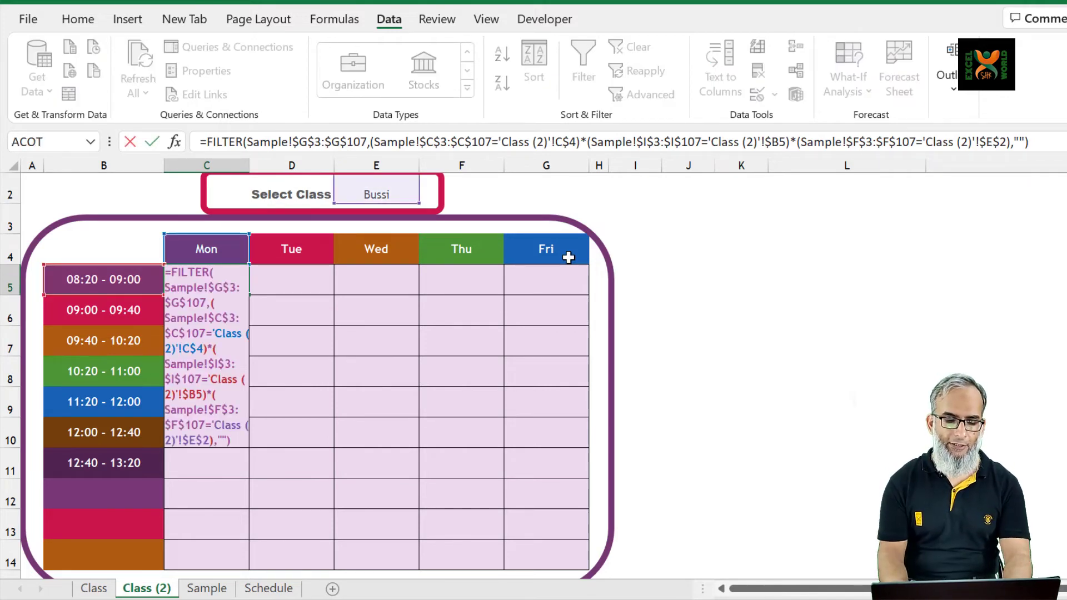
click(368, 143)
key(shift+Left)
key(shift+Left)
key(shift+Left)
key(shift+Left)
key(shift+Left)
key(shift+Left)
key(shift+Left)
key(shift+Left)
key(shift+Left)
key(shift+Left)
key(shift+Left)
key(shift+Left)
key(shift+Left)
key(shift+Left)
key(shift+Left)
key(shift+Left)
key(shift+Left)
key(shift+Left)
key(shift+Left)
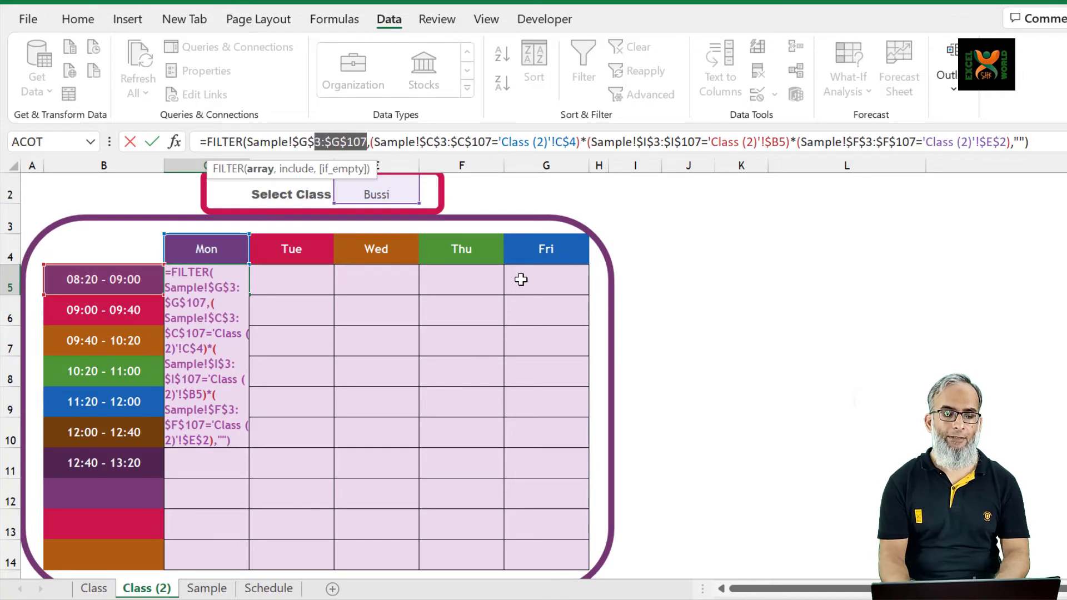
key(shift+Right)
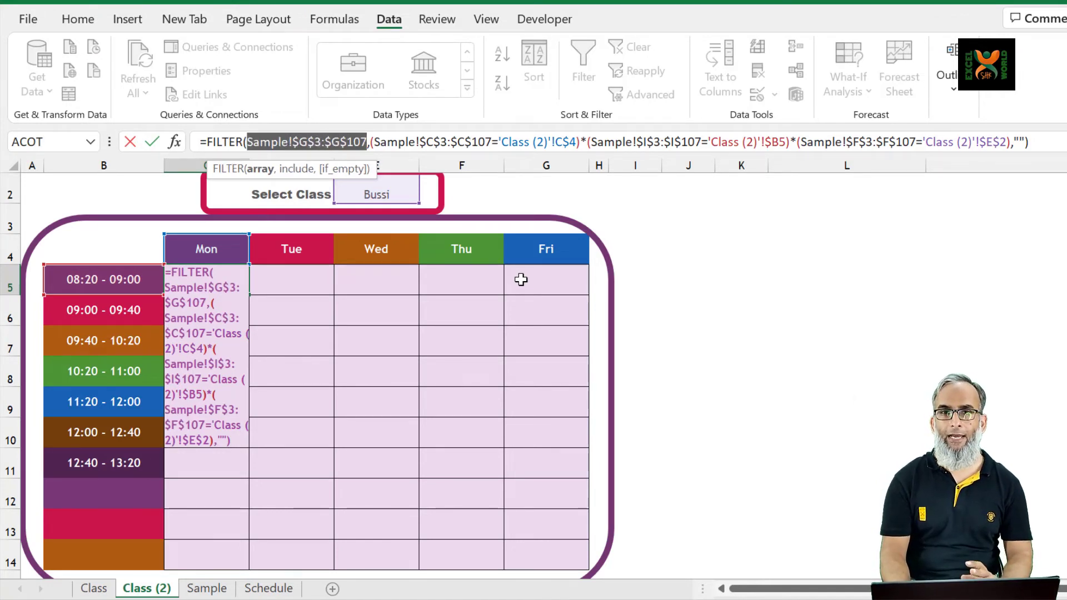
key(BackSpace)
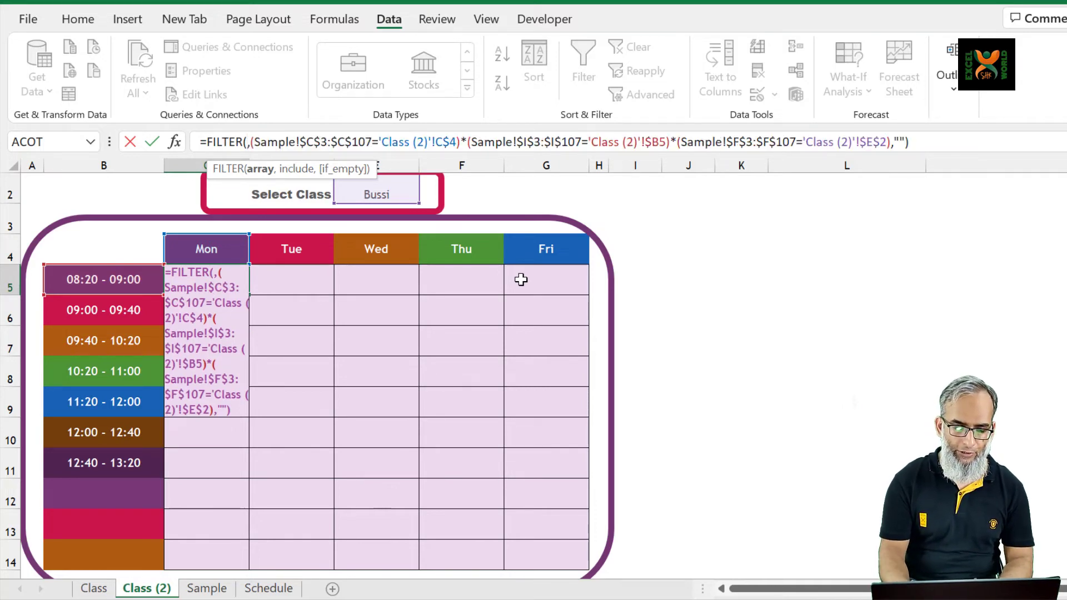
Set the FILTER array to the SC Comb column of the Sample sheet, fully locked as Sample!$H$3:$H$107
key(ctrl+Page_Down)
click(503, 233)
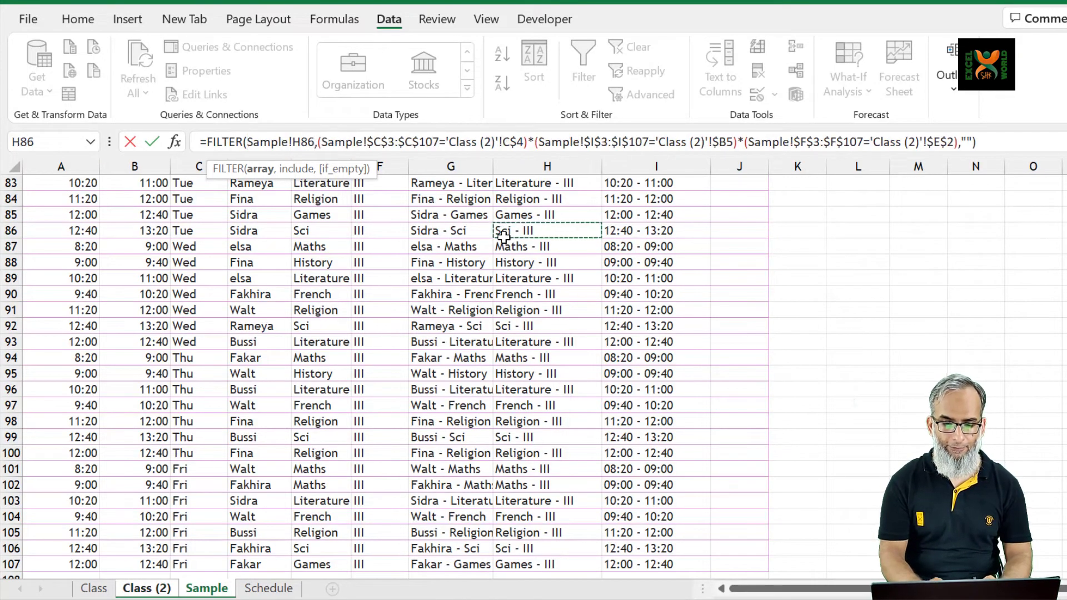
key(ctrl+Up)
key(Down)
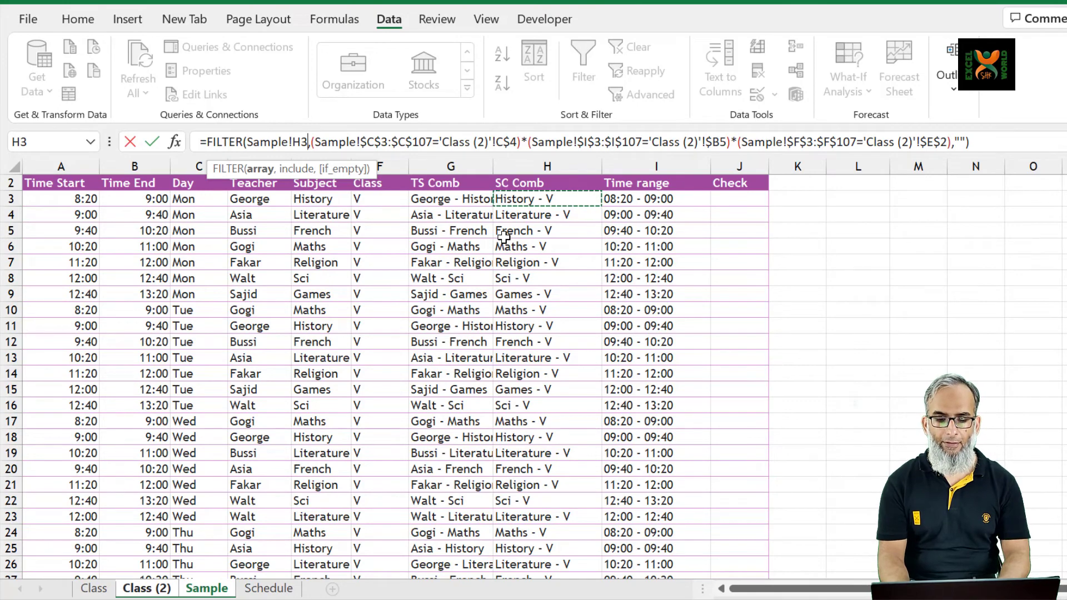
key(ctrl+shift+Down)
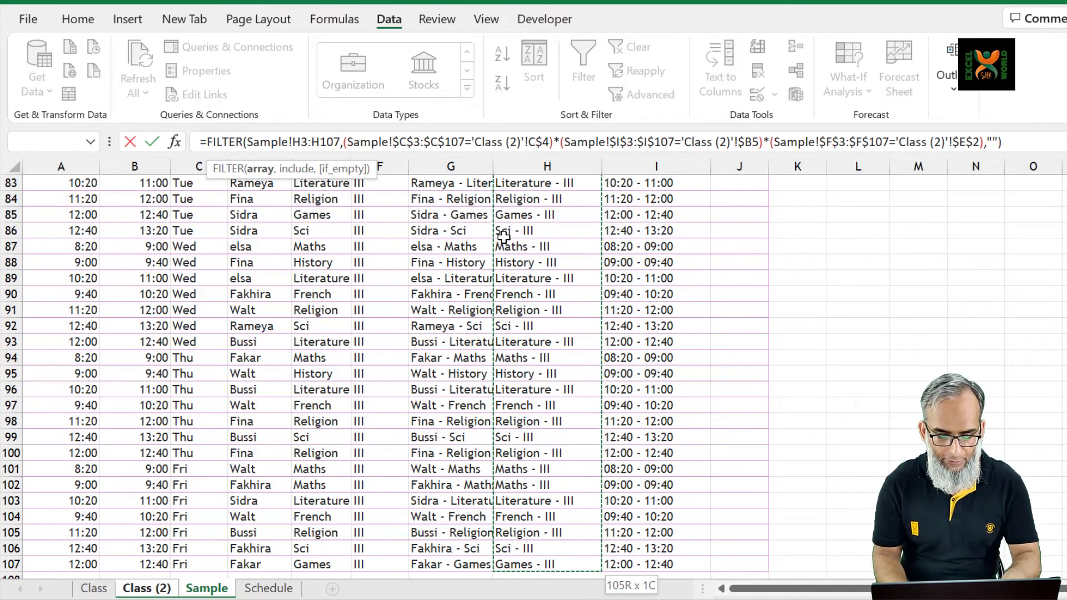
key(F4)
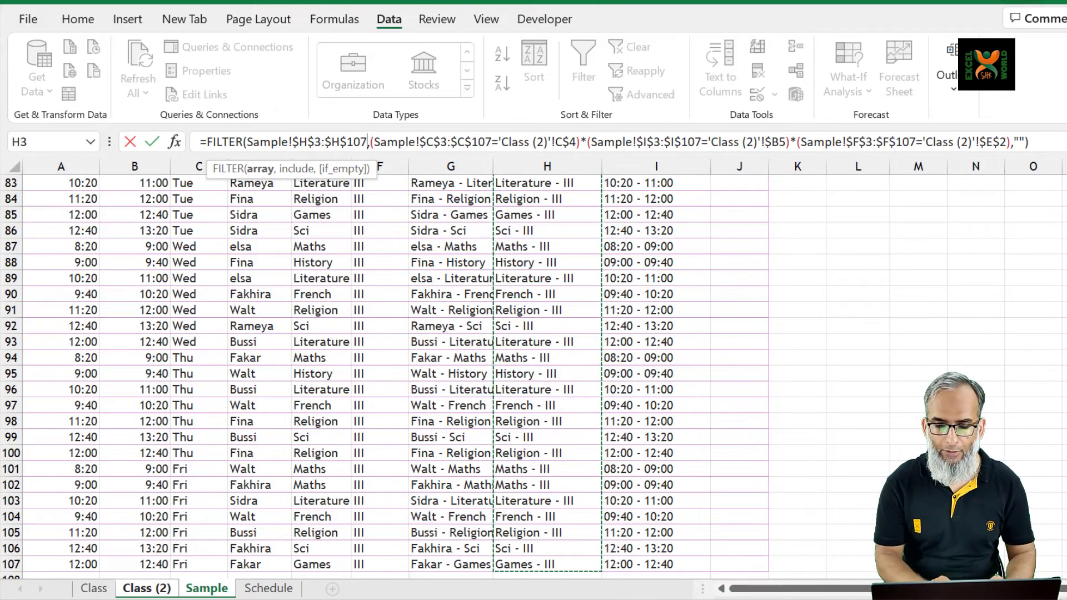
Remove the class condition Sample!$F$3:$F$107='Class (2)'!$E$2 from the formula, keeping its enclosing parentheses
click(804, 145)
key(shift+Right)
key(shift+Right)
key(shift+Right)
key(shift+Right)
key(shift+Right)
key(shift+Right)
key(shift+Right)
key(shift+Right)
key(shift+Right)
key(shift+Right)
key(shift+Right)
key(shift+Right)
key(shift+Right)
key(shift+Right)
key(shift+Right)
key(shift+Right)
key(shift+Right)
key(shift+Right)
key(shift+Right)
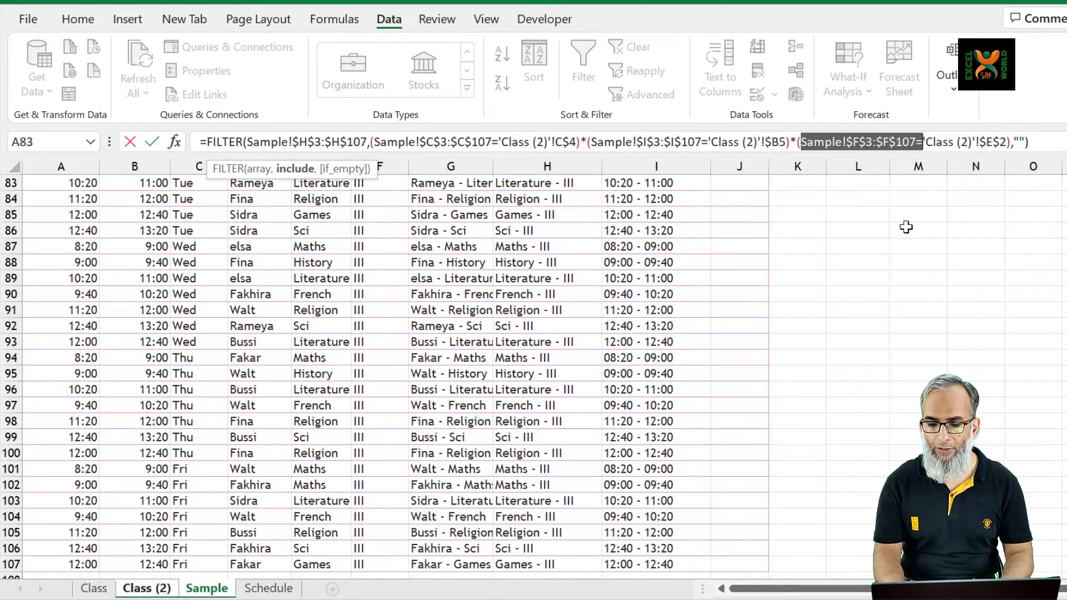
key(shift+Right)
key(shift+Right)
key(shift+Right)
key(shift+Right)
key(shift+Right)
key(shift+Right)
key(shift+Right)
key(shift+Right)
key(shift+Right)
key(shift+Right)
key(shift+Right)
key(shift+Right)
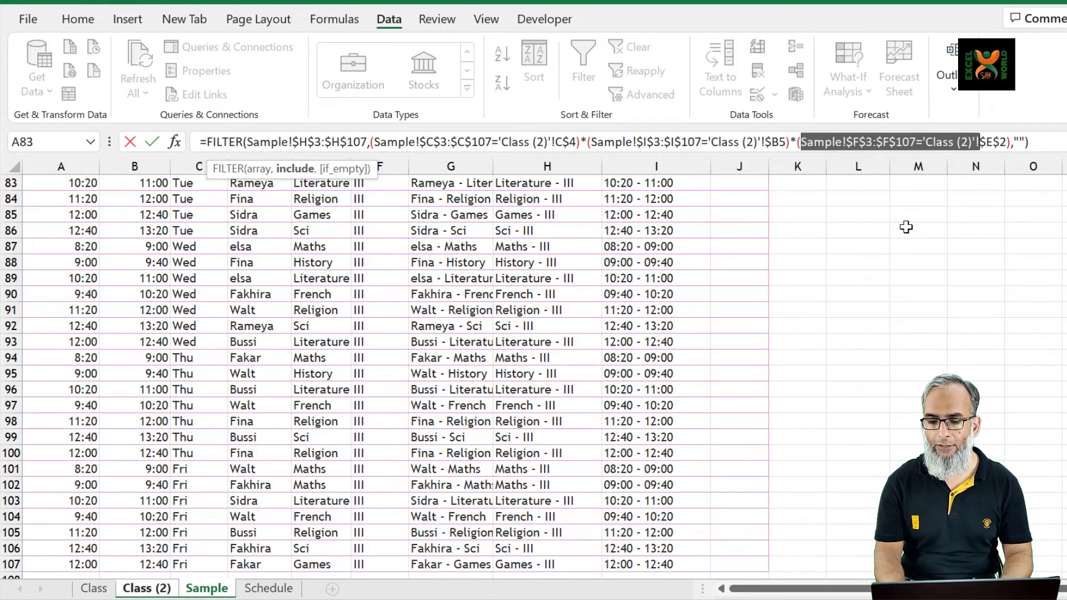
key(shift+Right)
key(shift+Right)
key(shift+Right)
key(shift+Right)
key(BackSpace)
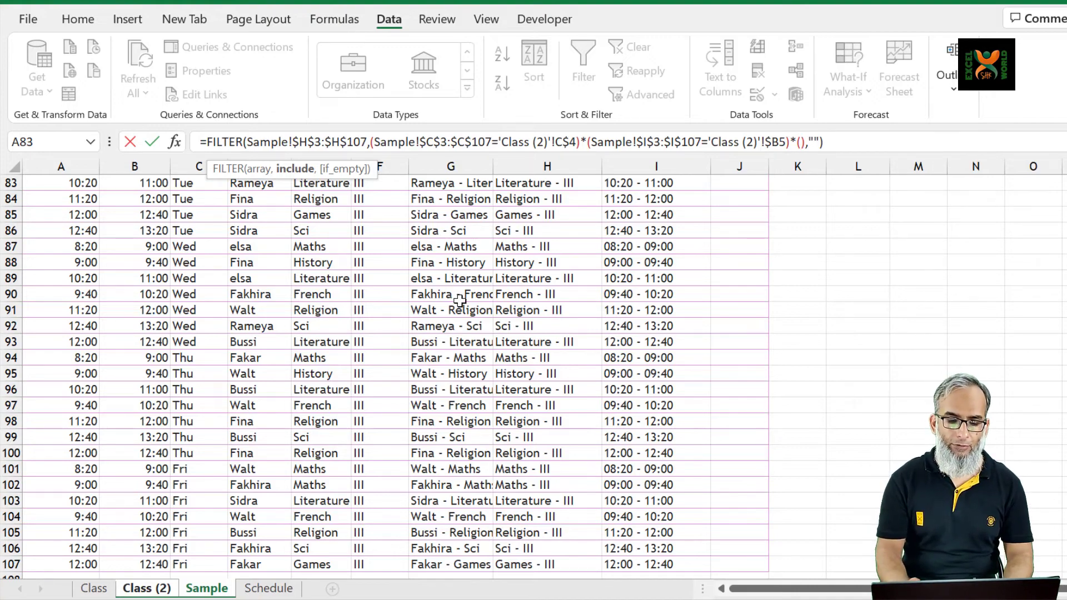
Insert the Teacher column of the Sample sheet, fully locked as Sample!$D$3:$D$107, into the formula's empty condition parentheses
click(288, 263)
key(ctrl+Up)
key(Down)
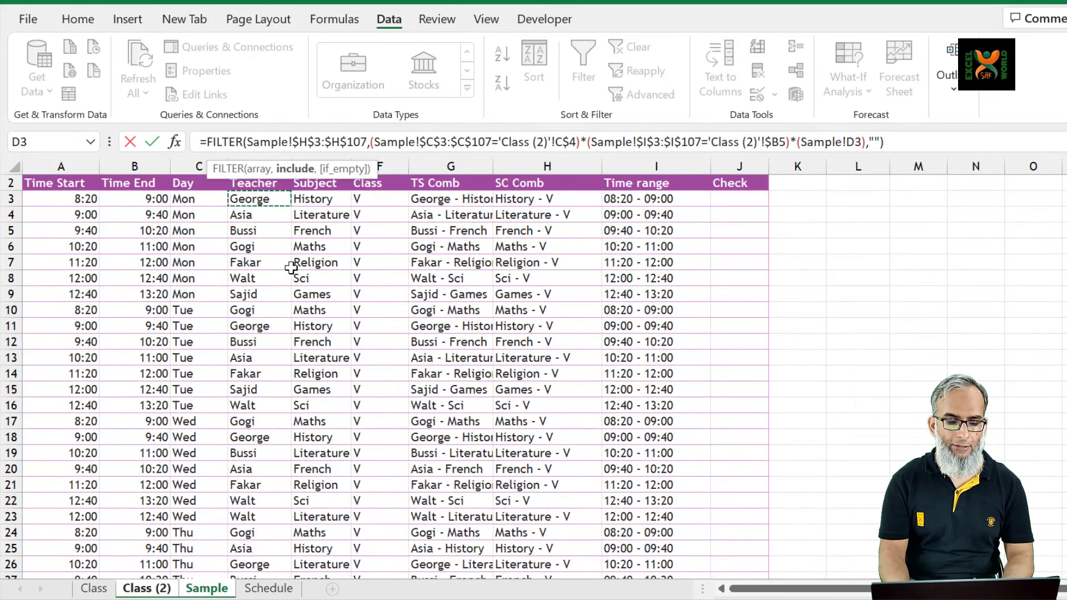
key(ctrl+shift+Down)
scroll(291, 268, down, 1)
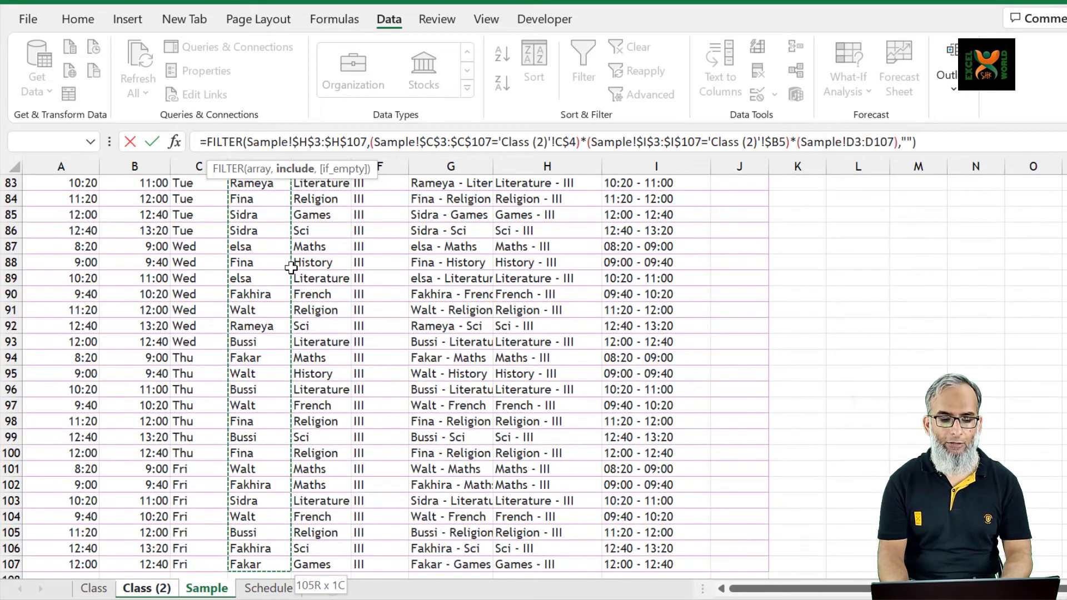
key(F4)
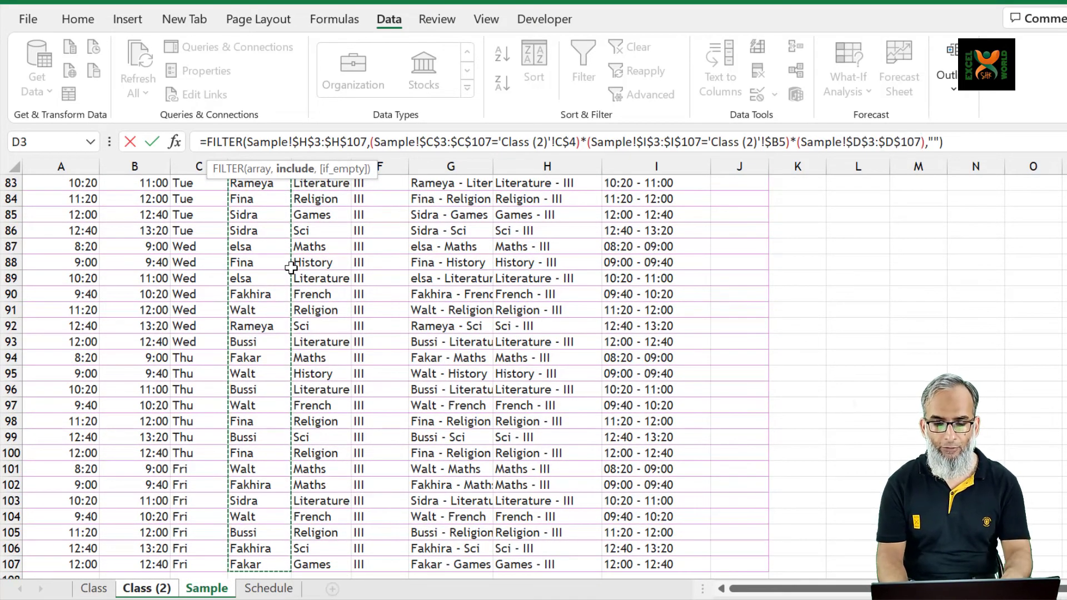
Complete the teacher condition by equating the range to the locked selection cell 'Class (2)'!$E$2, and commit the formula in C5
text(=)
key(ctrl+Page_Up)
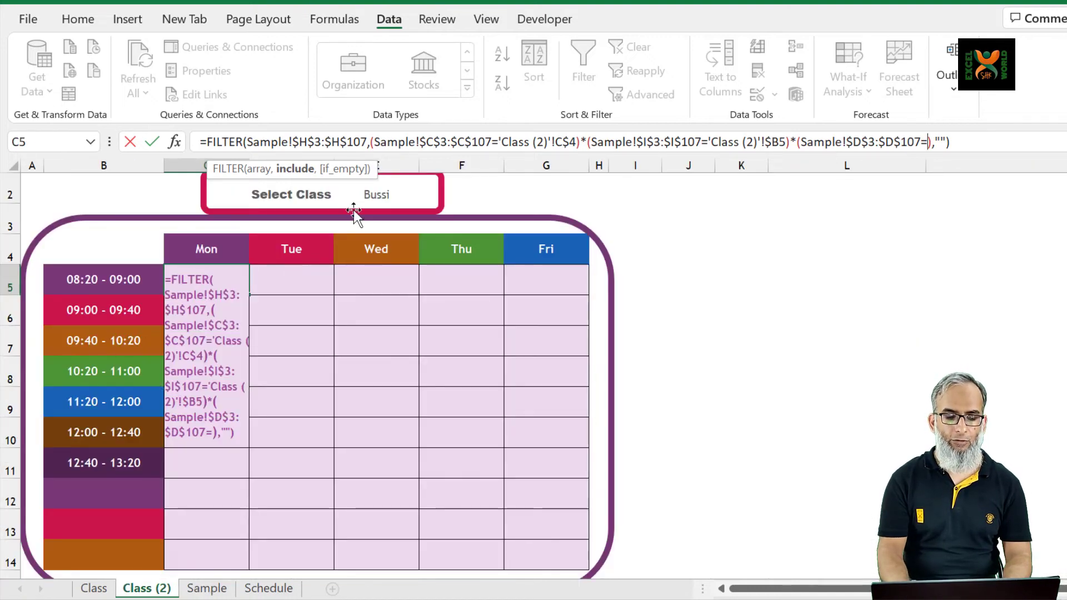
click(391, 200)
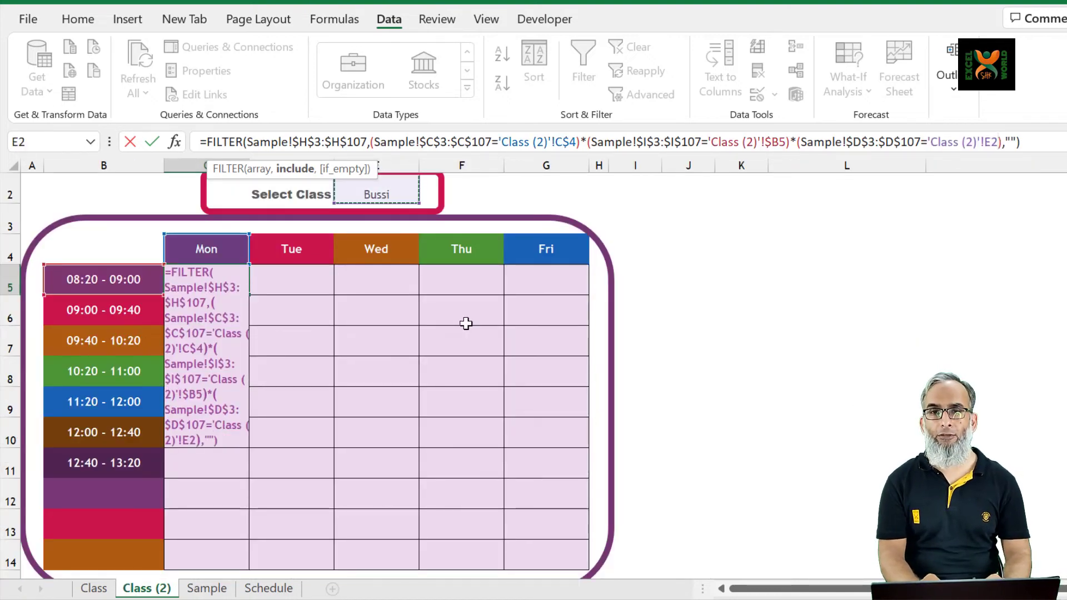
key(F4)
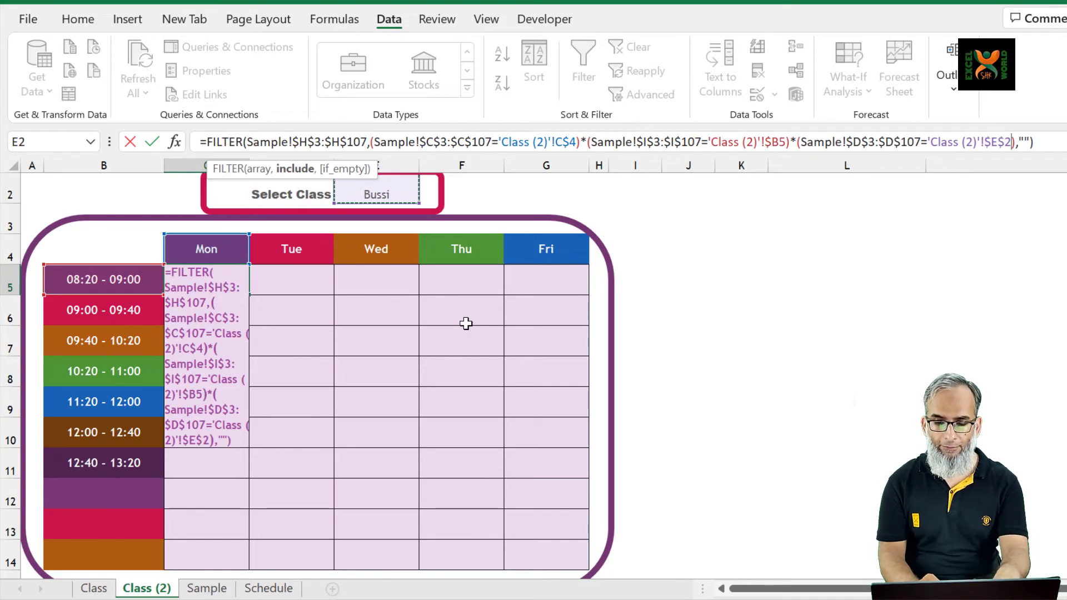
key(Return)
Copy the FILTER formula from C5 across the whole timetable grid C5:G14
key(Up)
key(ctrl+c)
key(shift+Down)
key(shift+Down)
key(shift+Down)
key(shift+Down)
key(shift+Down)
key(shift+Down)
key(shift+Down)
key(shift+Down)
key(shift+Down)
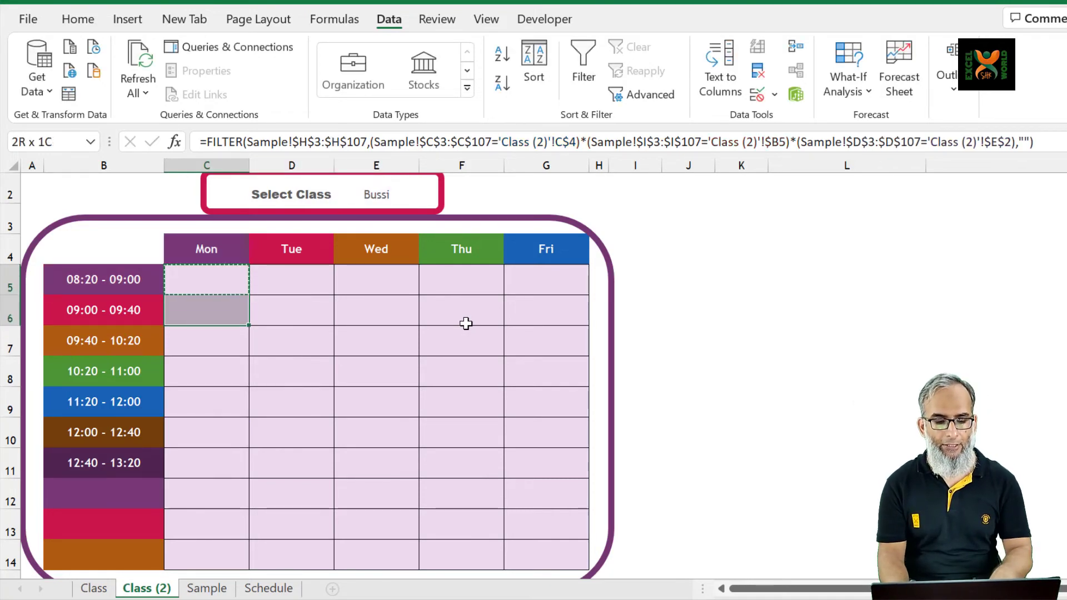
key(shift+Right)
key(shift+Right)
key(shift+Right)
key(shift+Right)
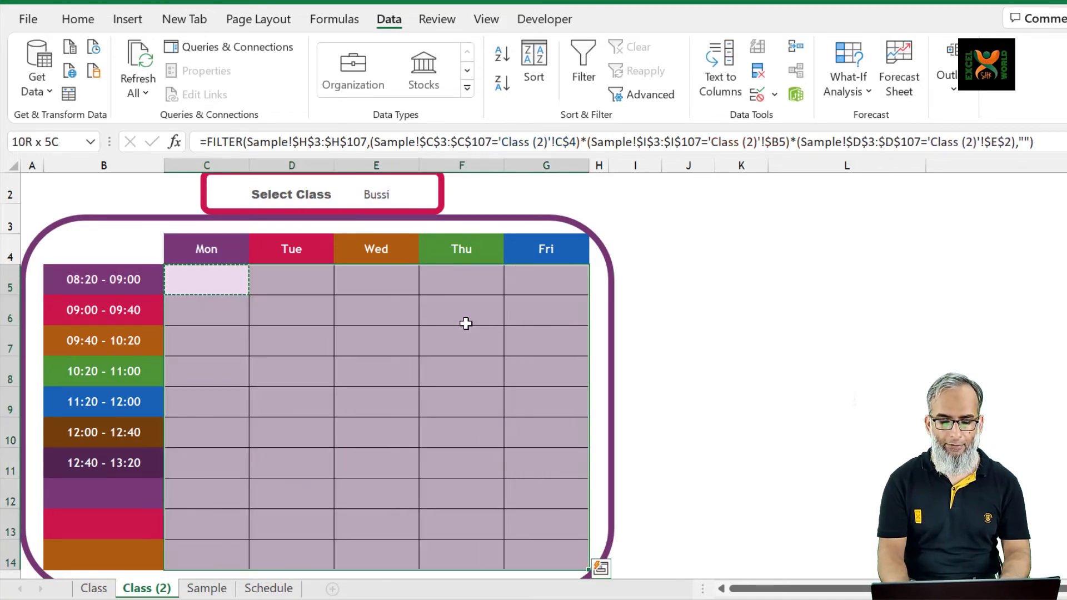
key(ctrl+v)
key(Down)
key(Down)
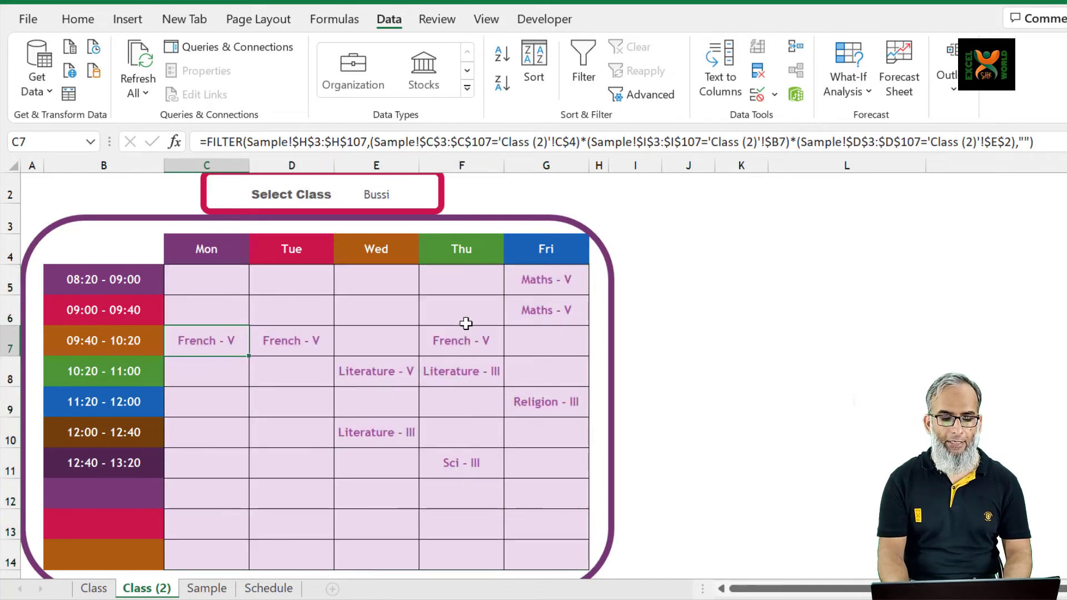
Choose a different teacher from the E2 drop-down and inspect the resulting timetable and the formula in C5
click(375, 194)
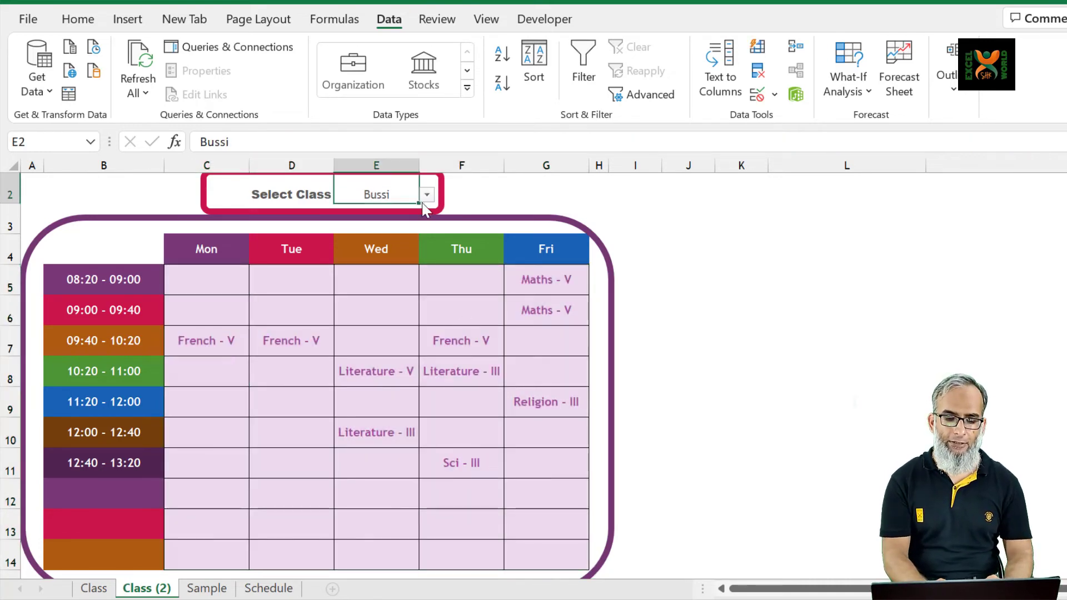
click(426, 195)
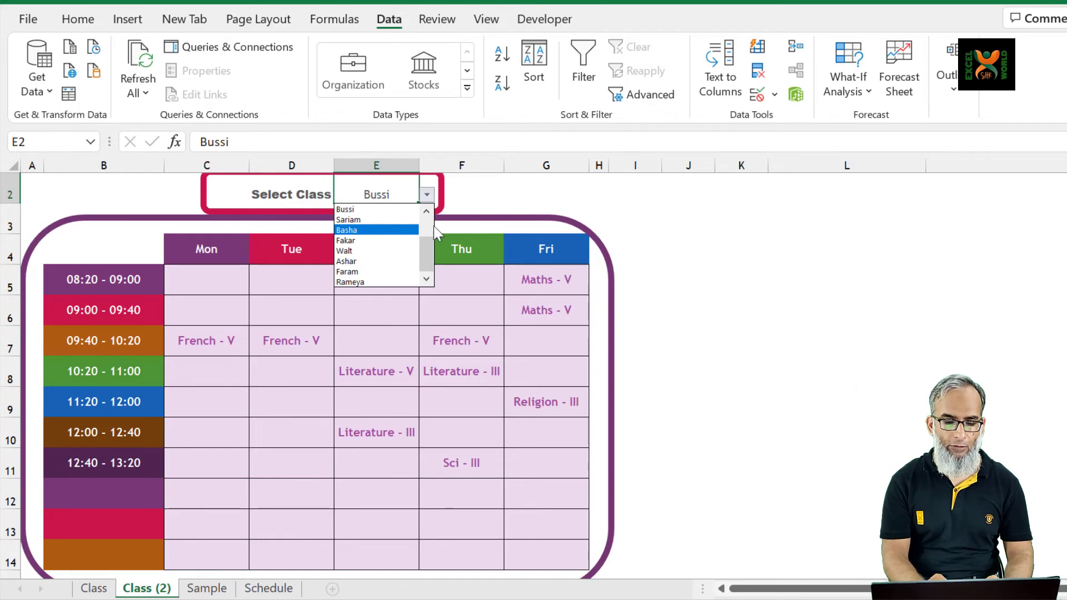
scroll(426, 223, up, 1)
click(355, 209)
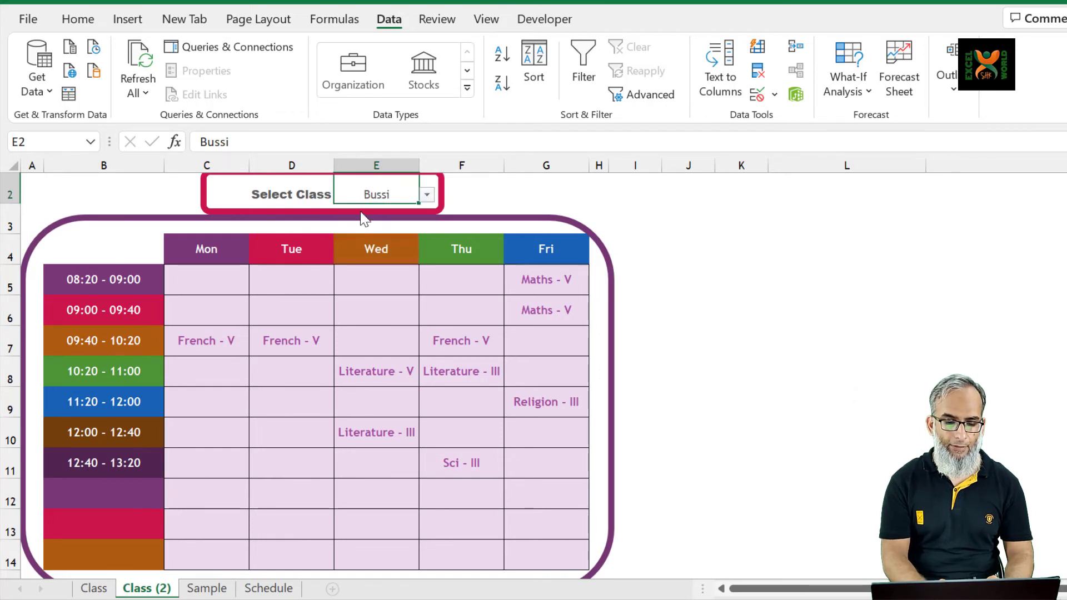
click(321, 385)
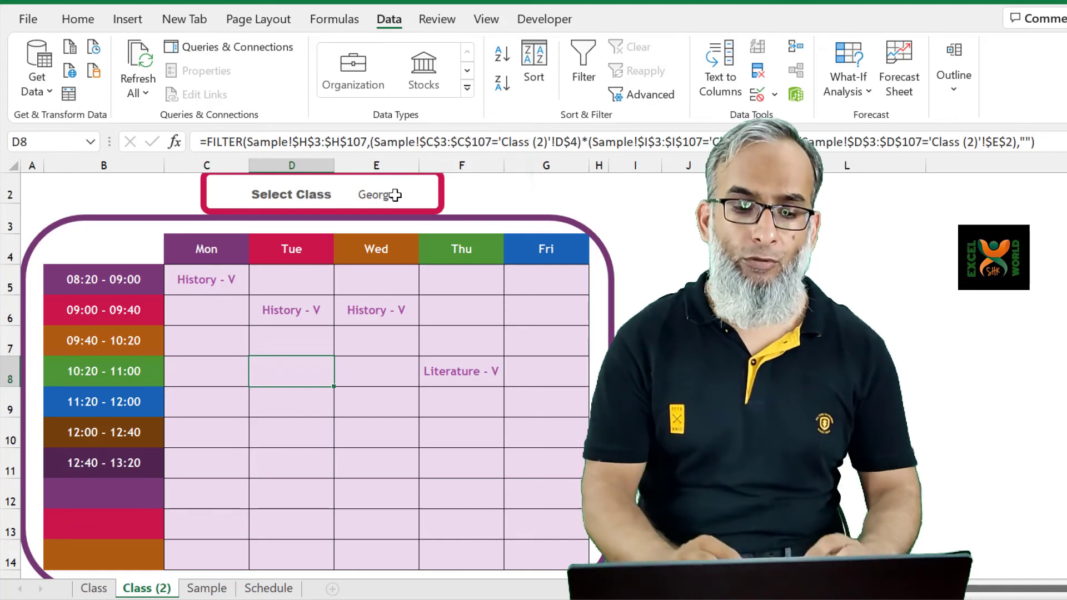
click(394, 194)
click(187, 285)
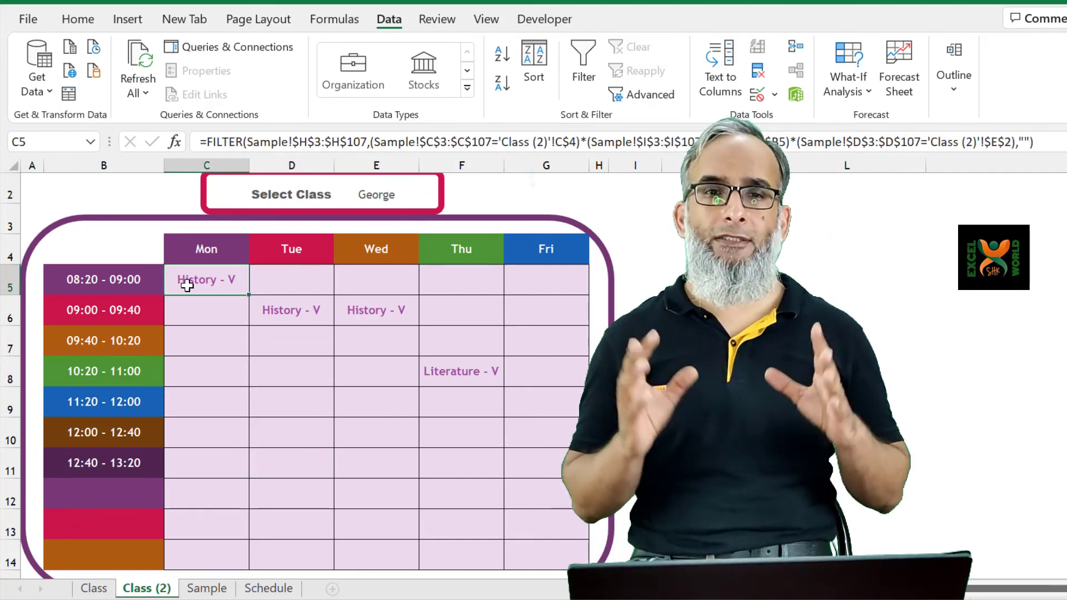